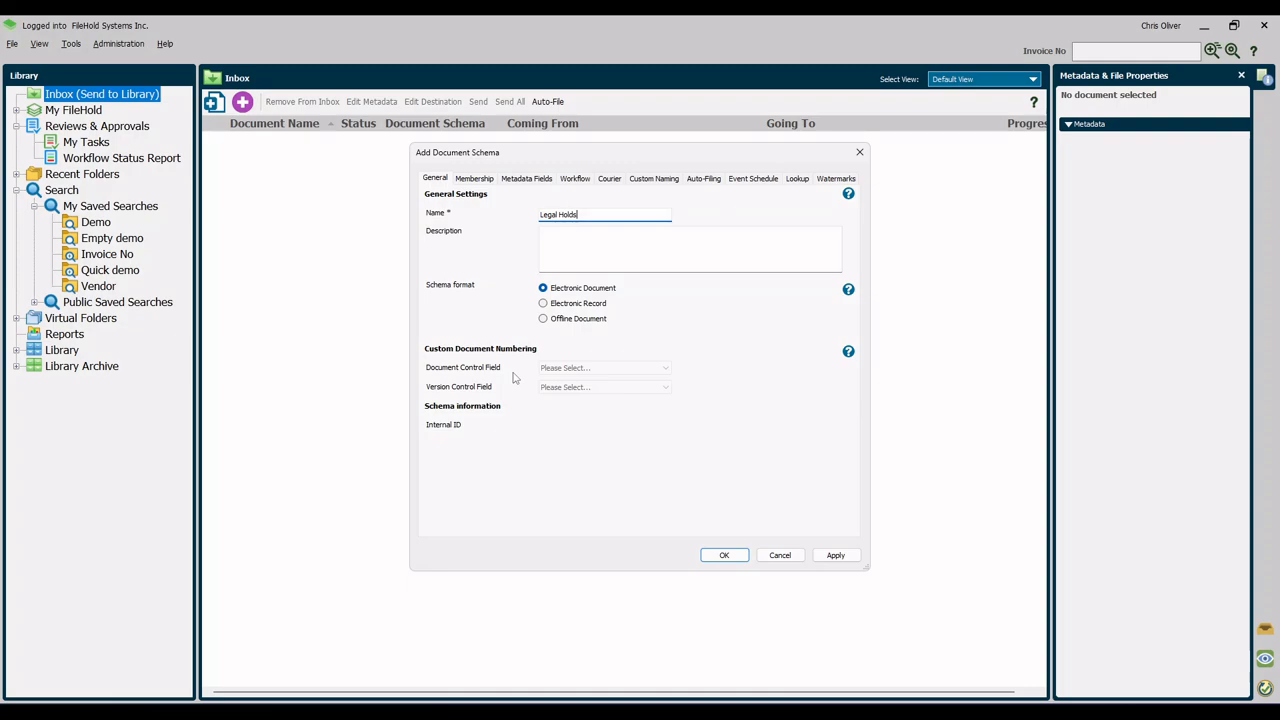
Step: Set the Legal Holds schema format to Offline Document and open the global metadata field list for adding fields to the schema
click(557, 320)
click(529, 184)
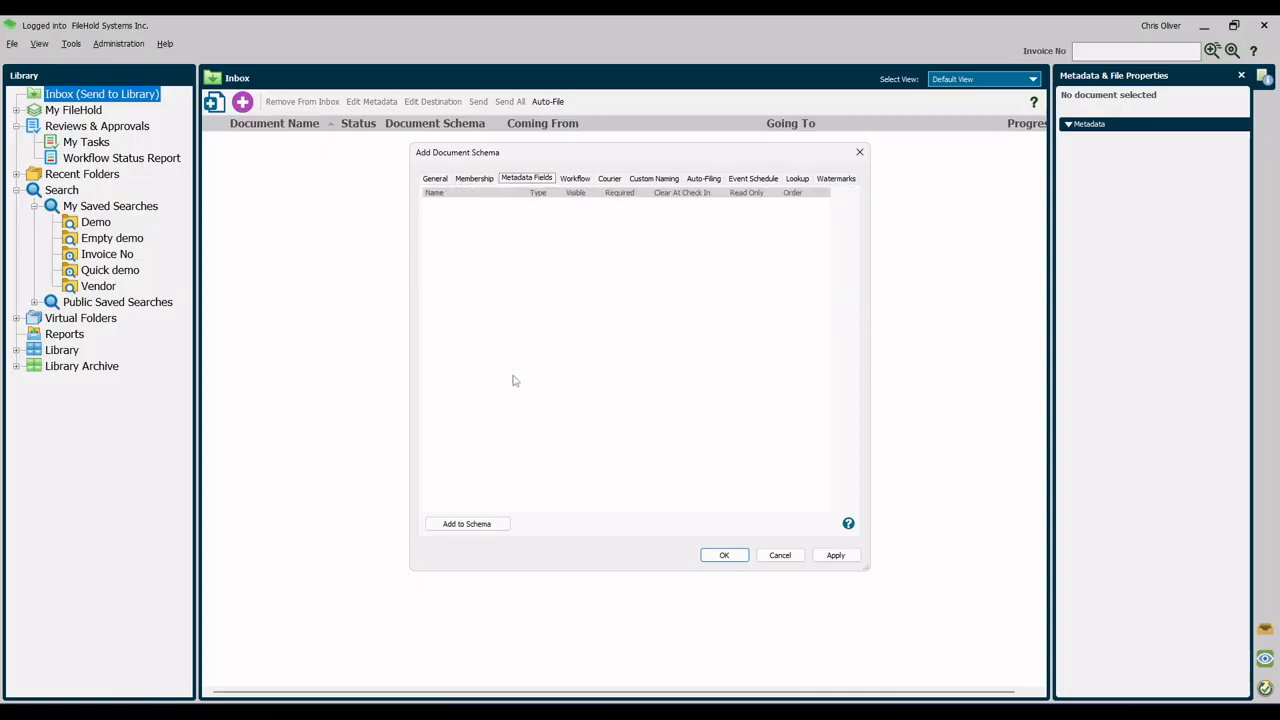
click(507, 529)
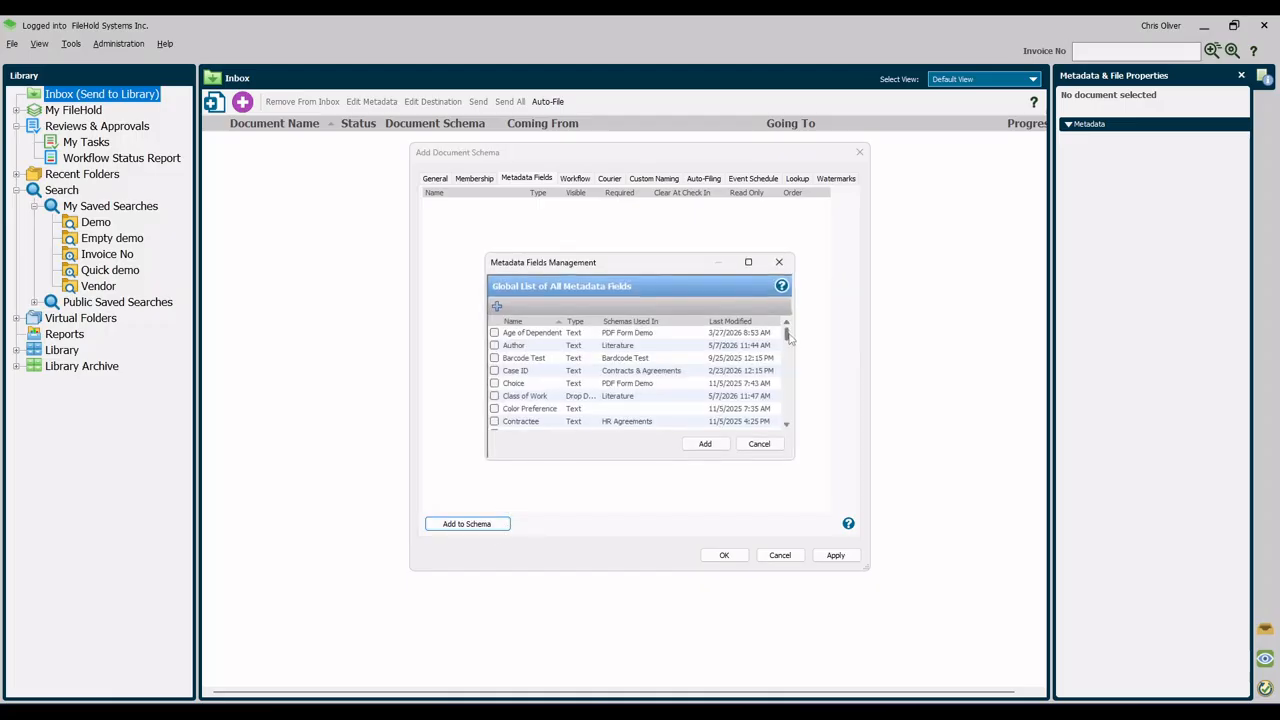
Step: Create a Text metadata field named Matter Number with a maximum of 200 characters
click(496, 306)
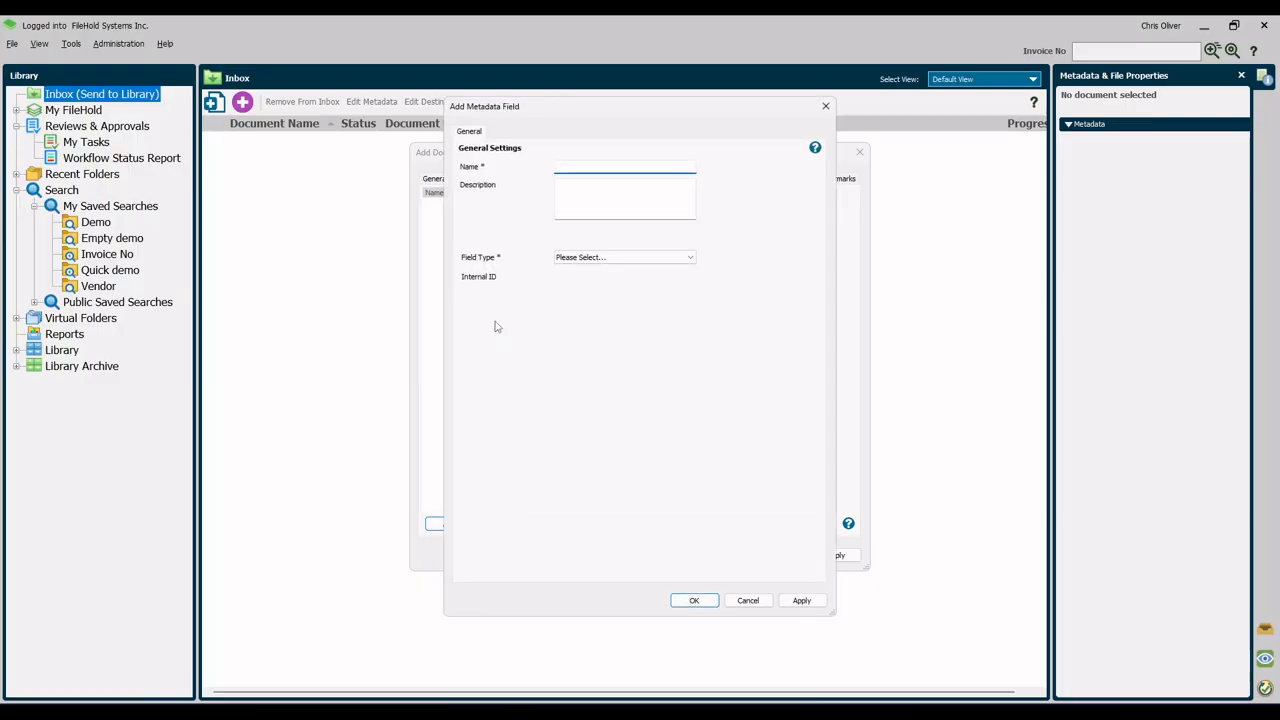
text(Matter Number)
click(588, 258)
click(588, 267)
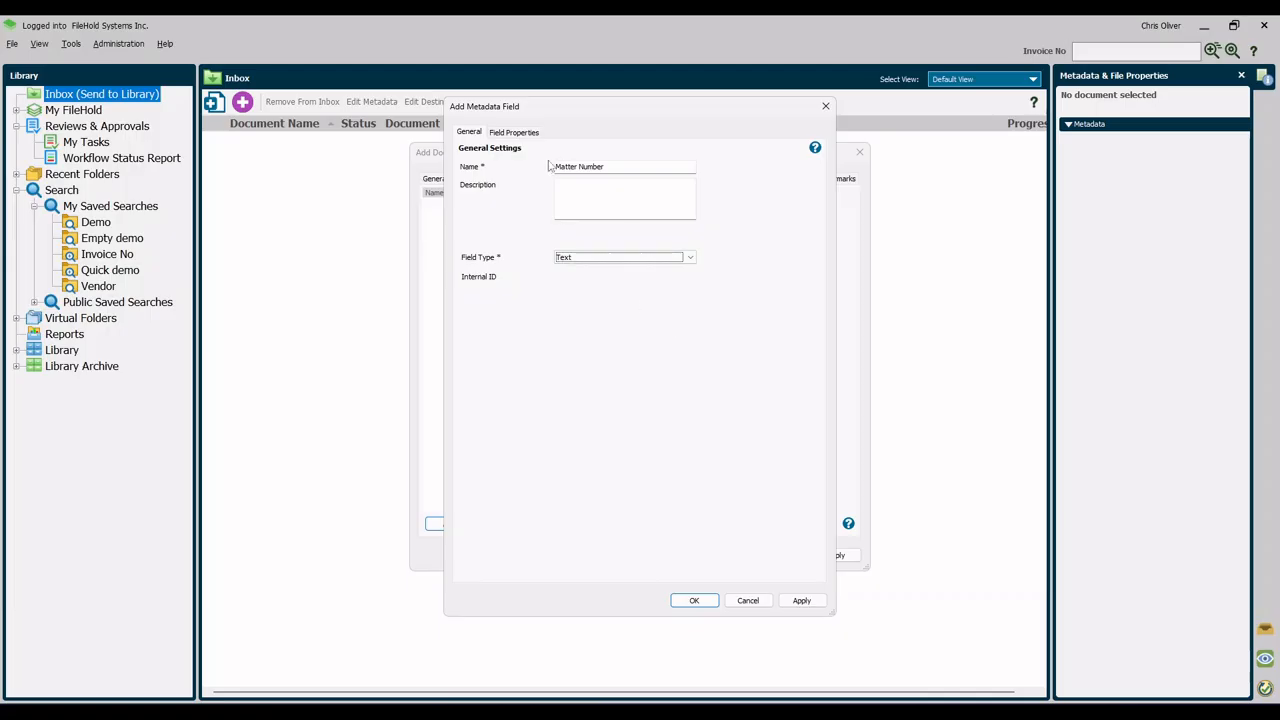
click(529, 132)
key(Tab)
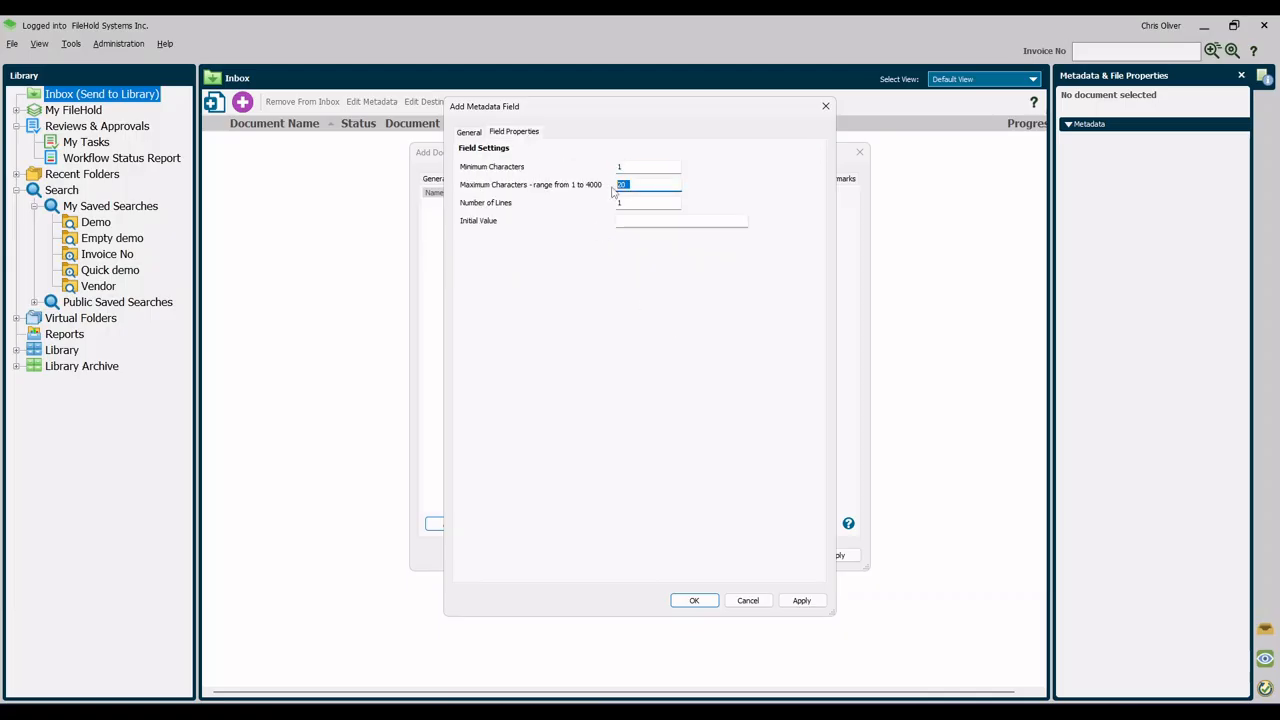
text(200)
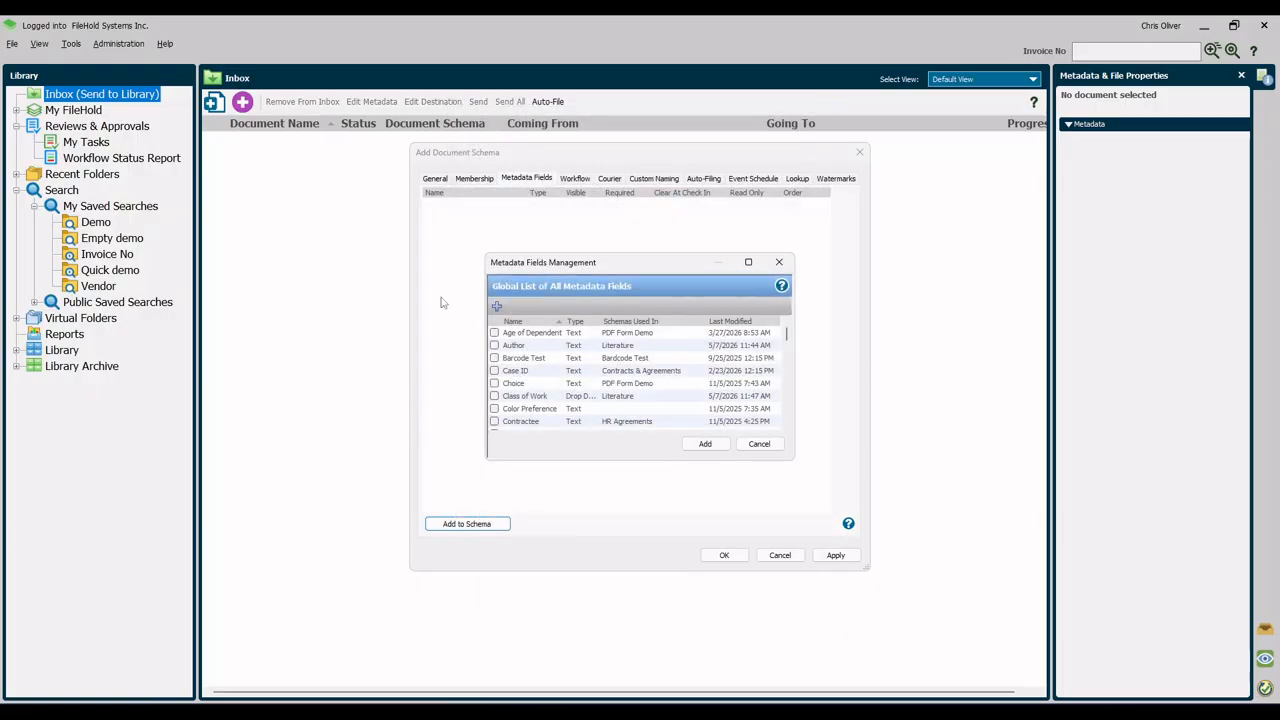
Step: Add the Matter Number, Start Date and End Date metadata fields from the global list to the schema
scroll(578, 335, down, 6)
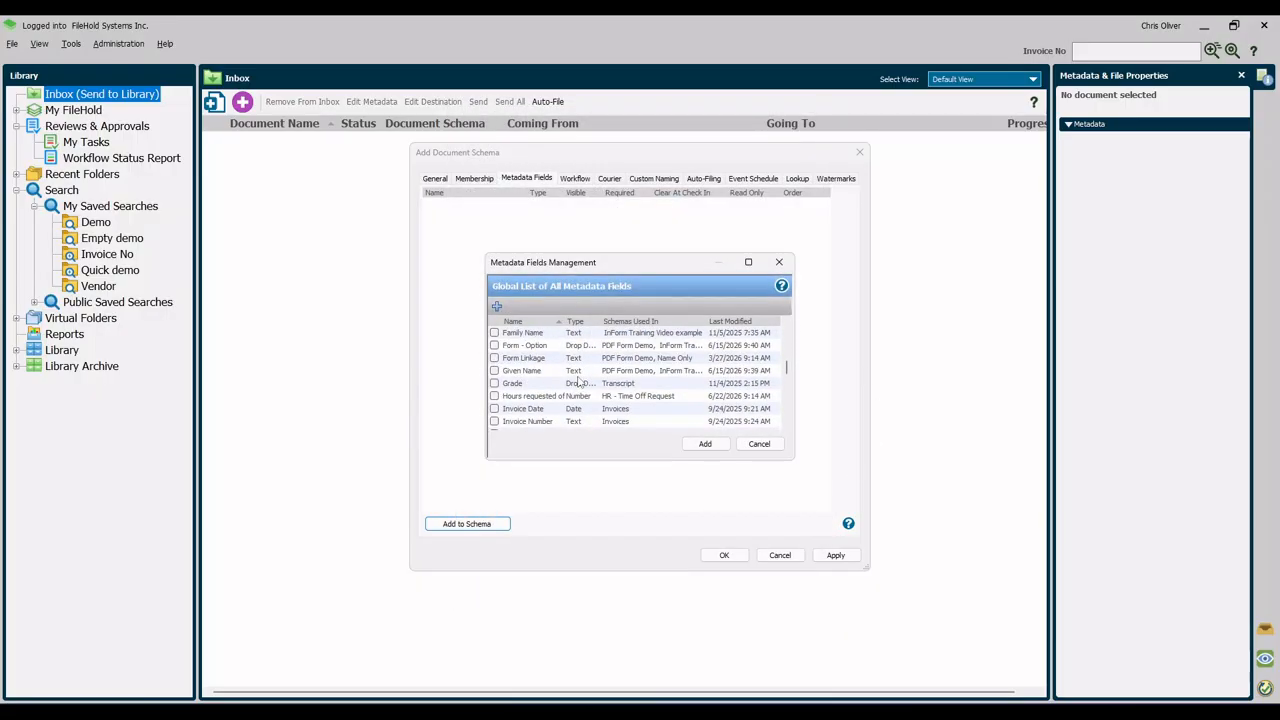
scroll(578, 381, down, 5)
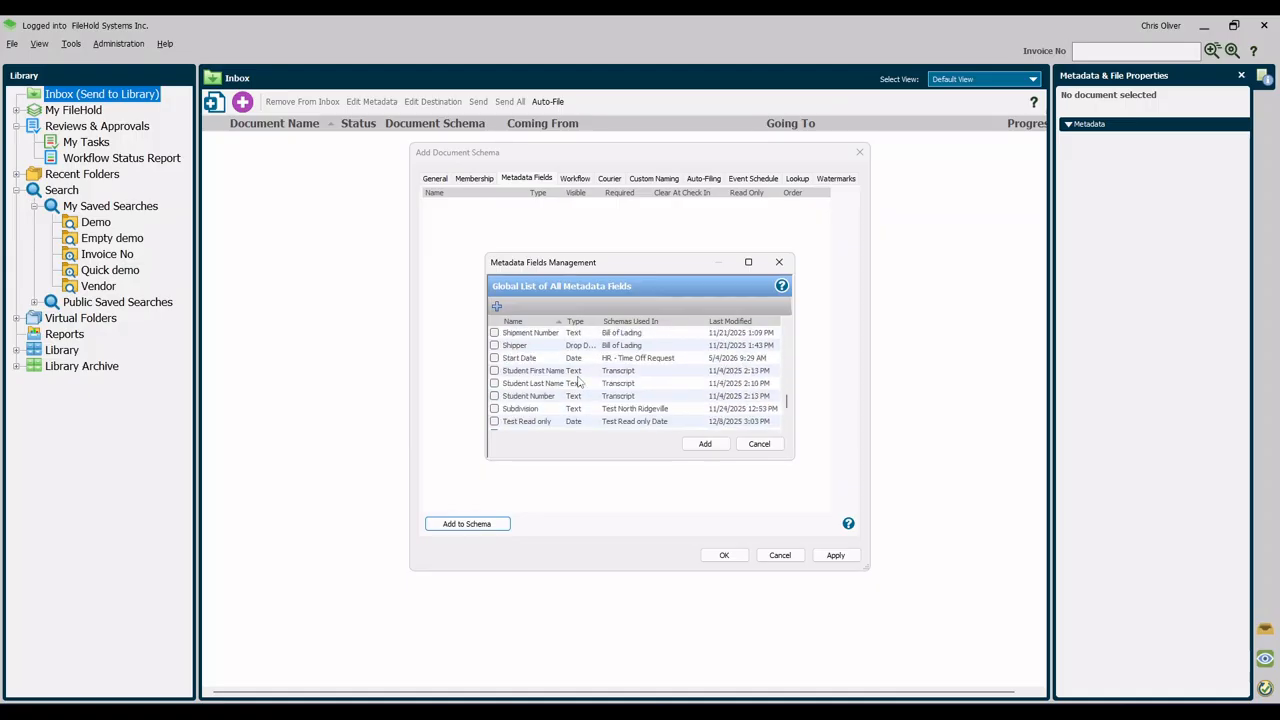
scroll(515, 418, up, 1)
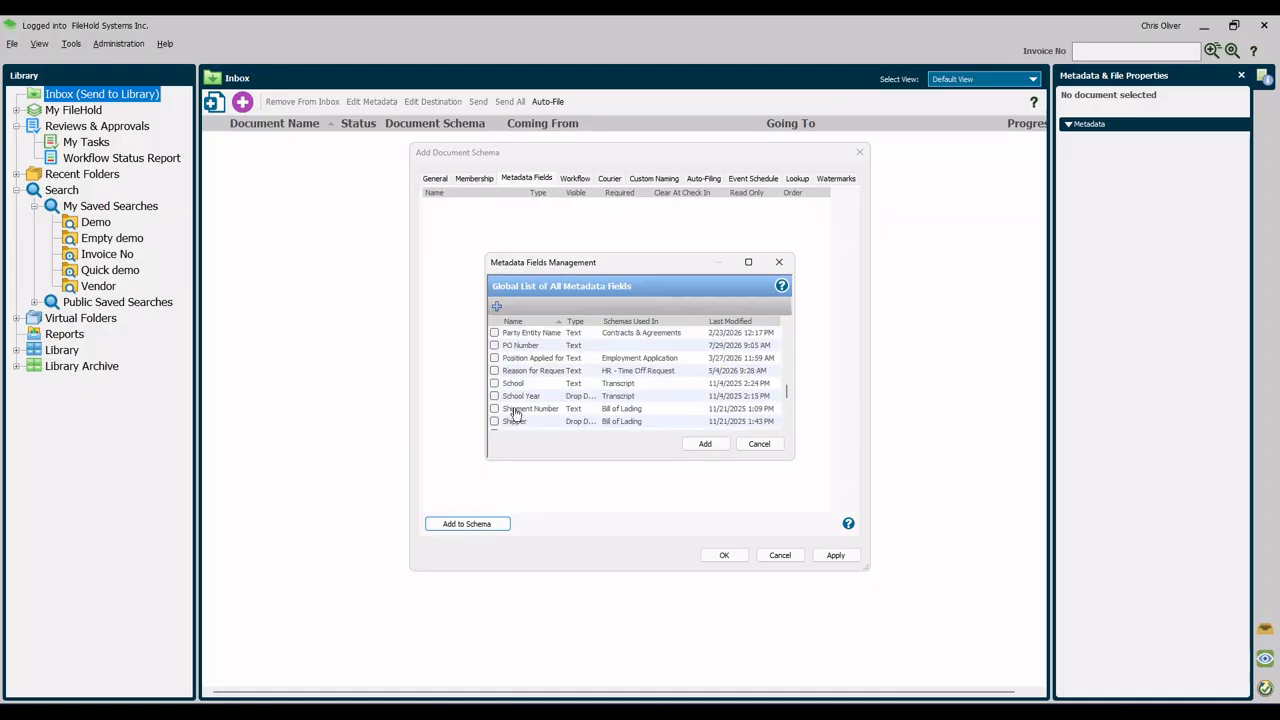
scroll(530, 416, down, 1)
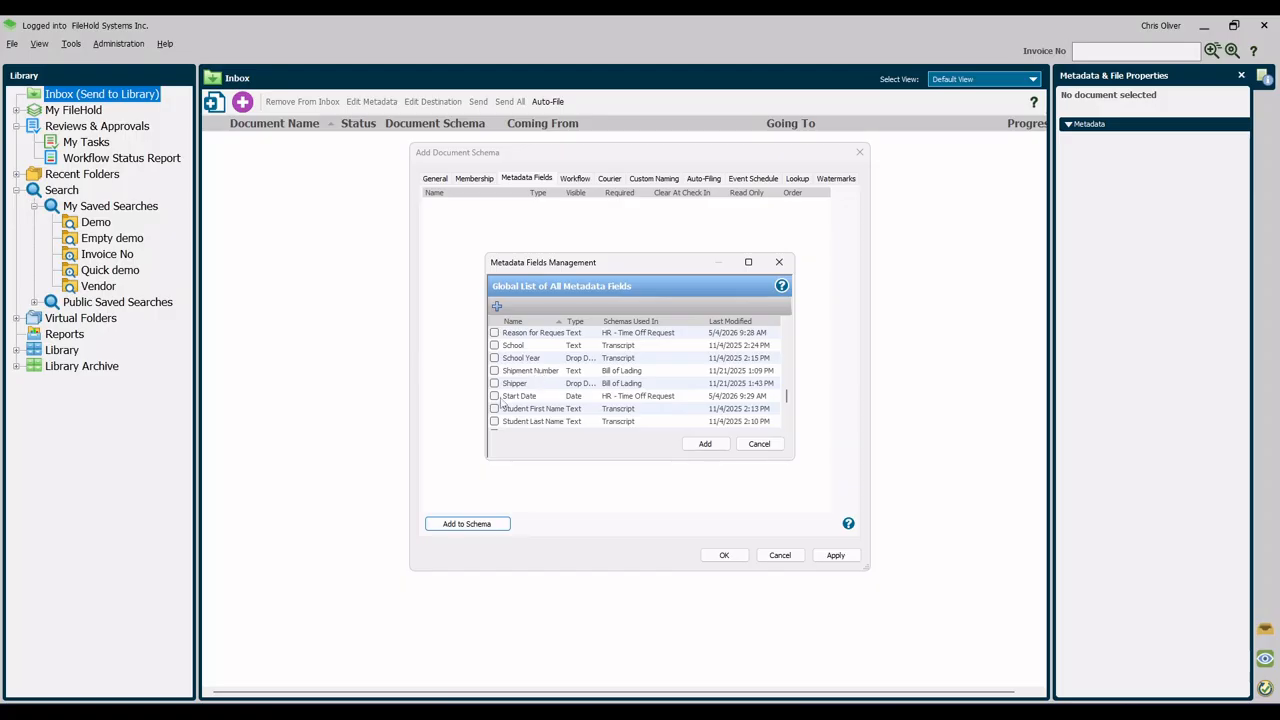
scroll(552, 382, up, 5)
scroll(553, 382, up, 1)
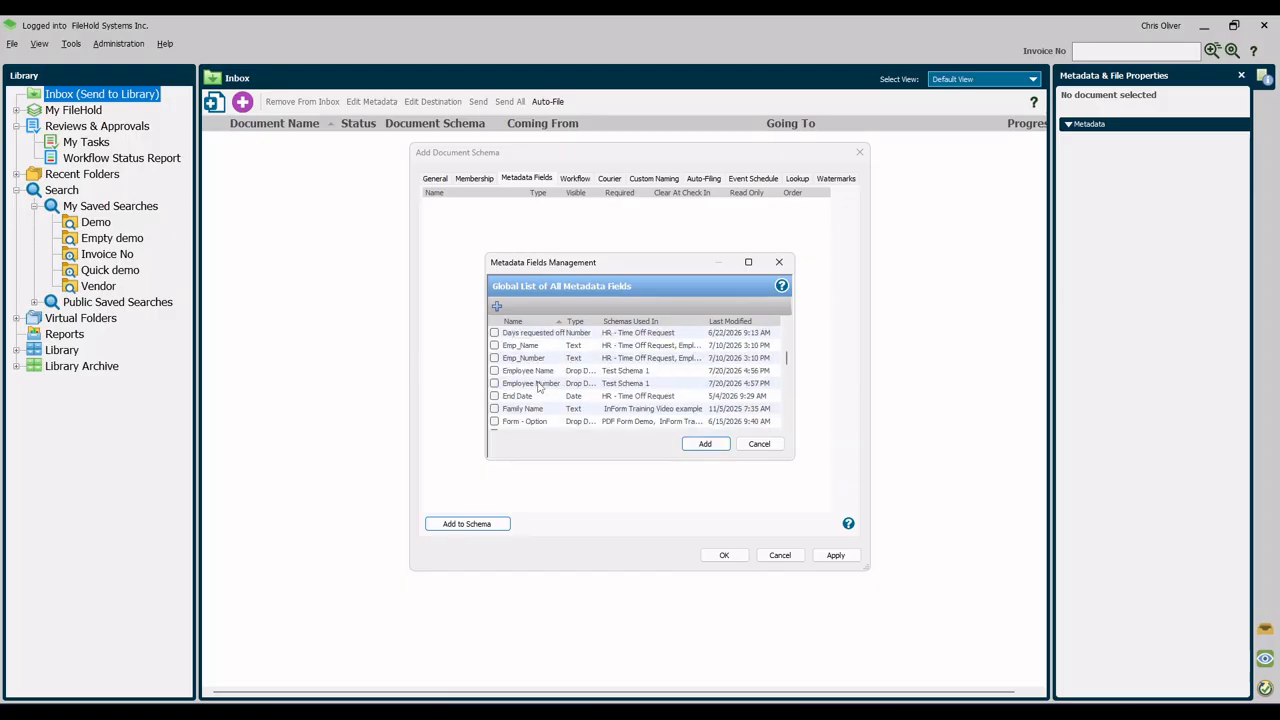
click(494, 396)
click(705, 443)
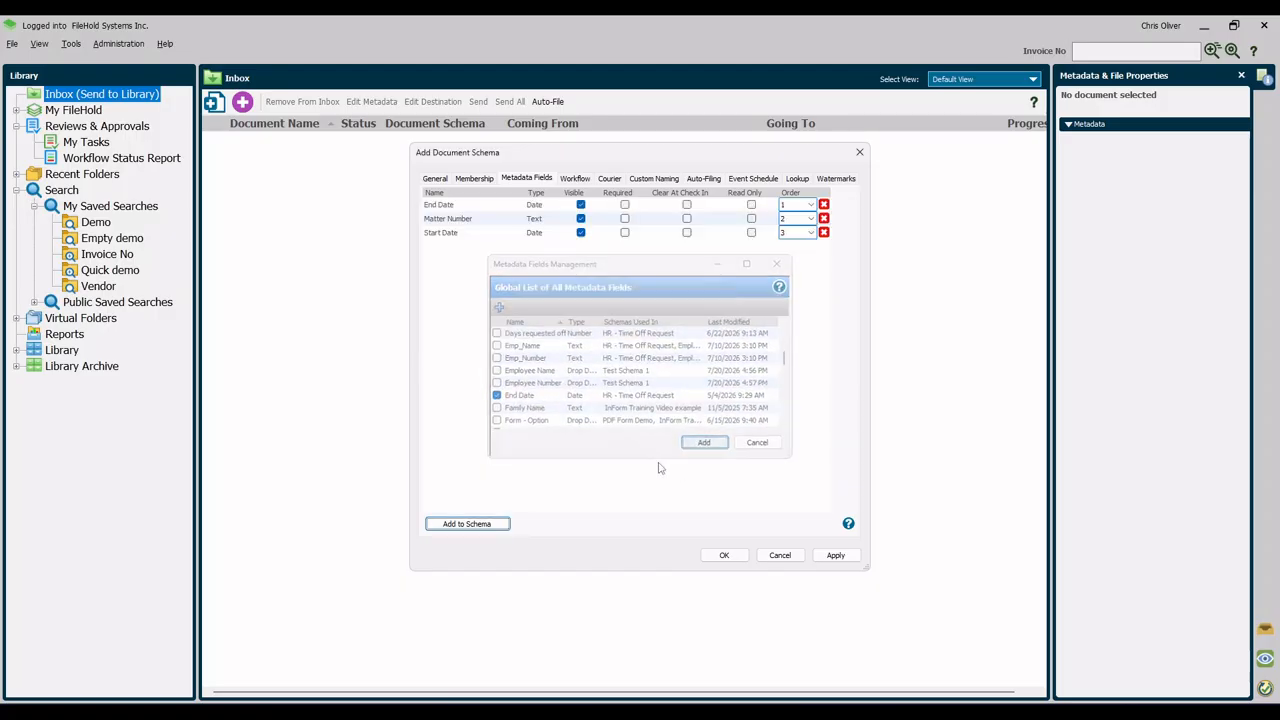
Step: Order the schema fields as Matter Number, Start Date, End Date and make Matter Number required
click(810, 218)
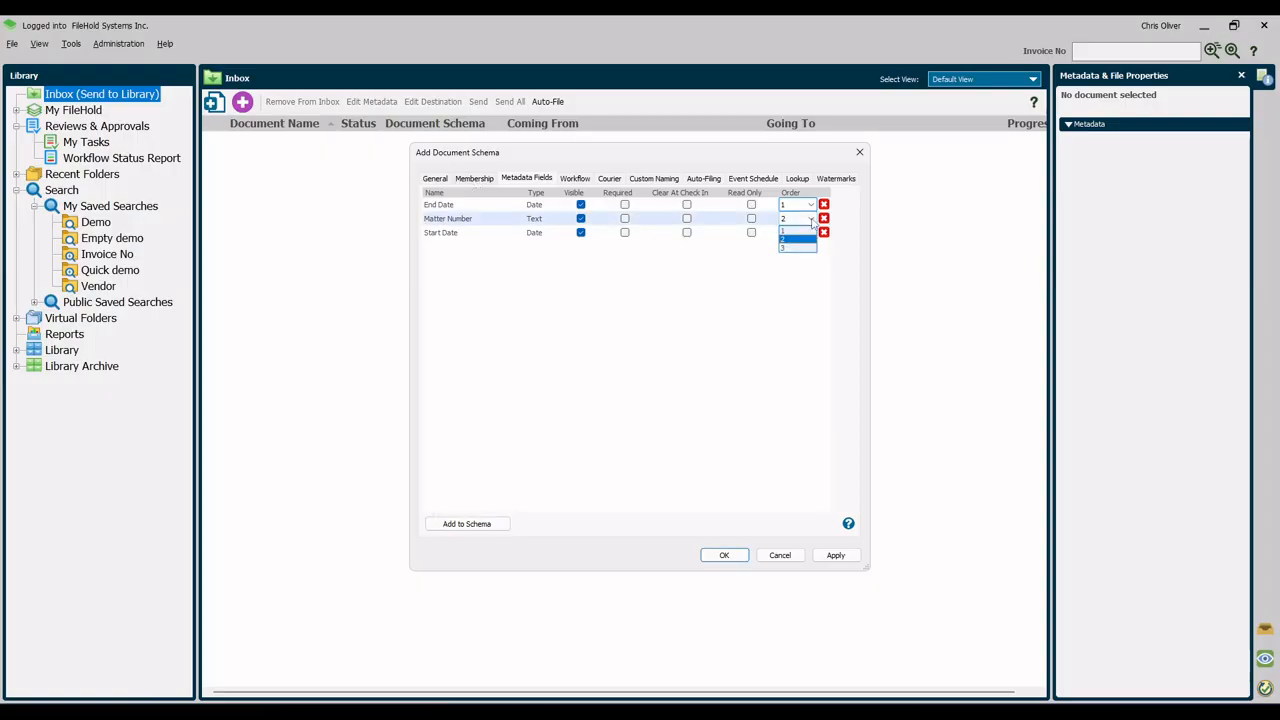
click(795, 231)
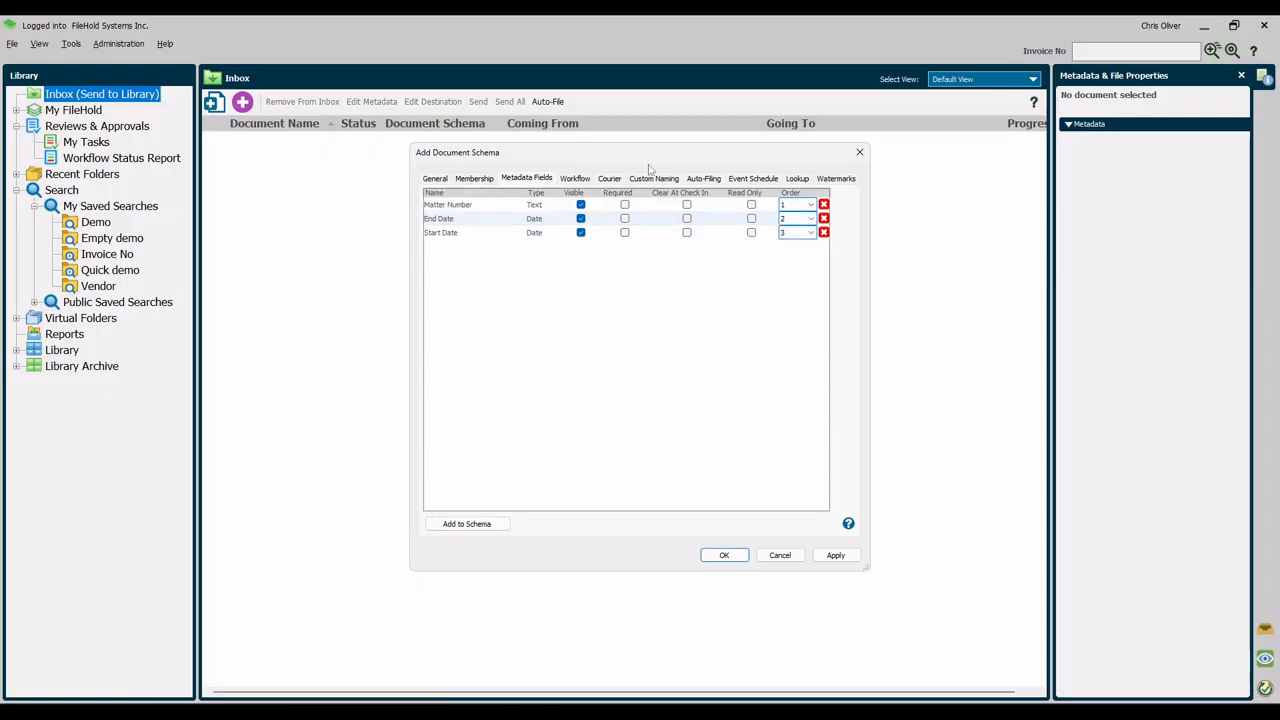
click(805, 232)
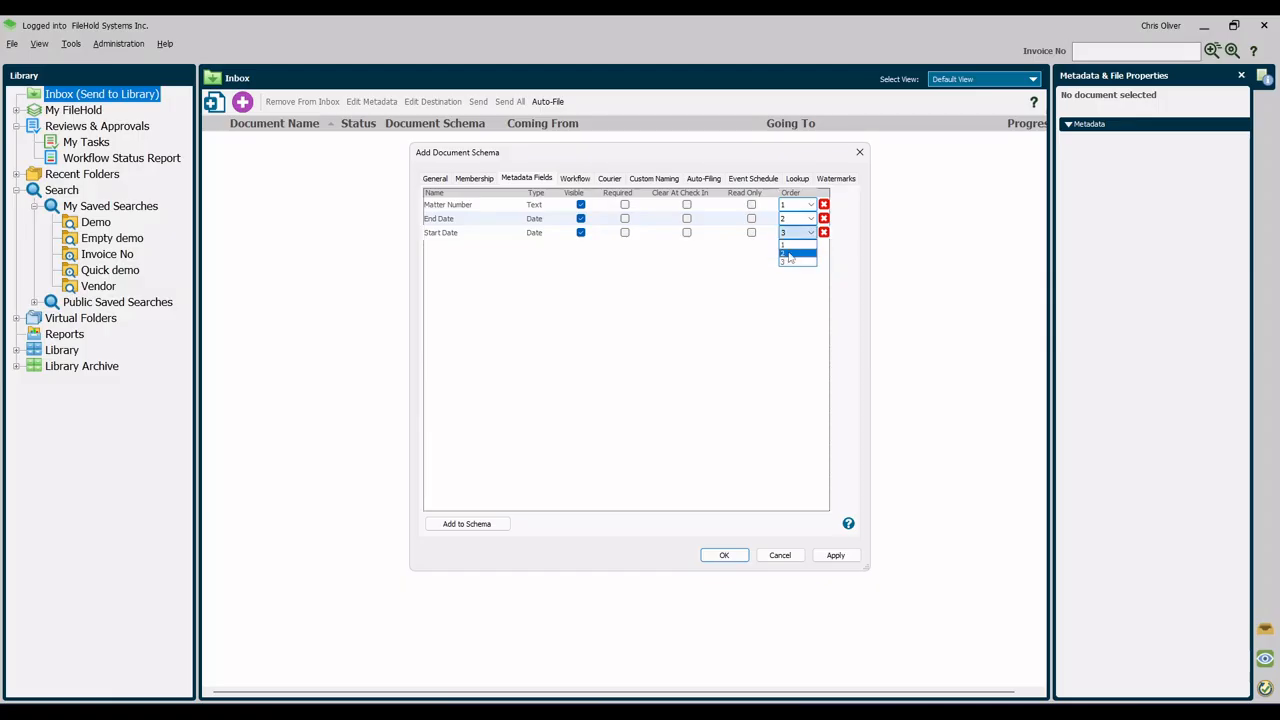
click(790, 261)
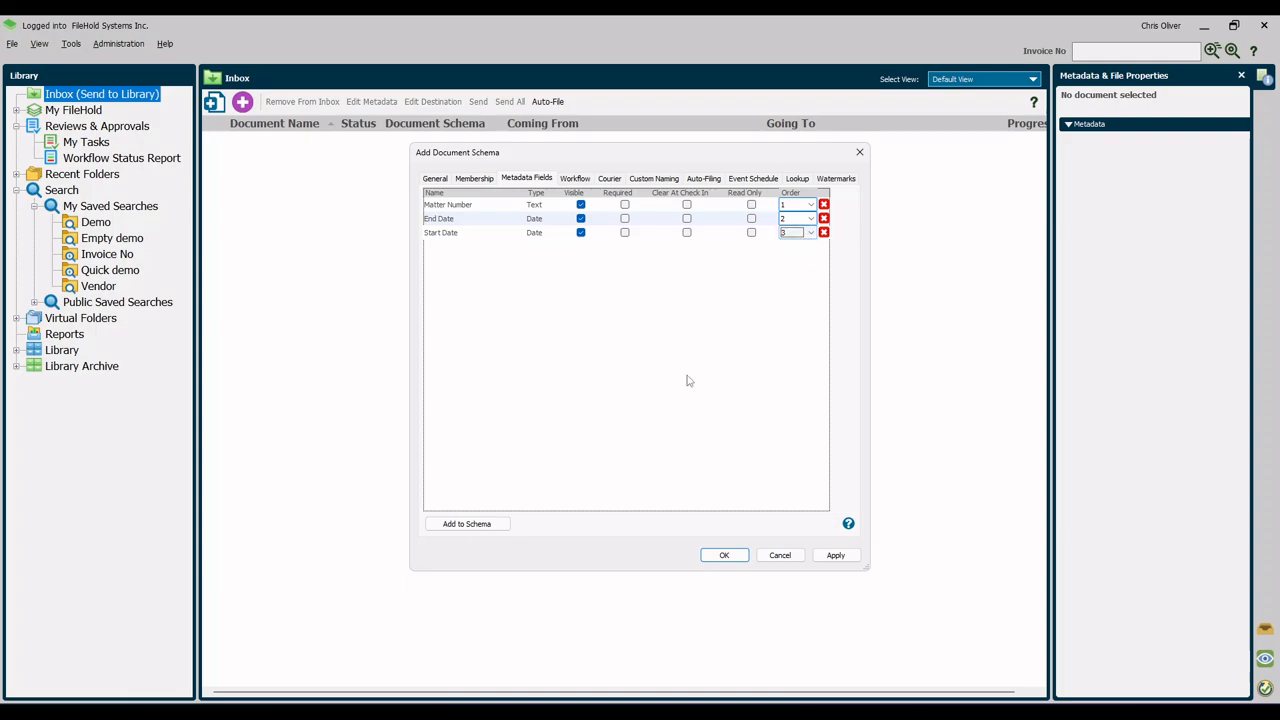
click(810, 232)
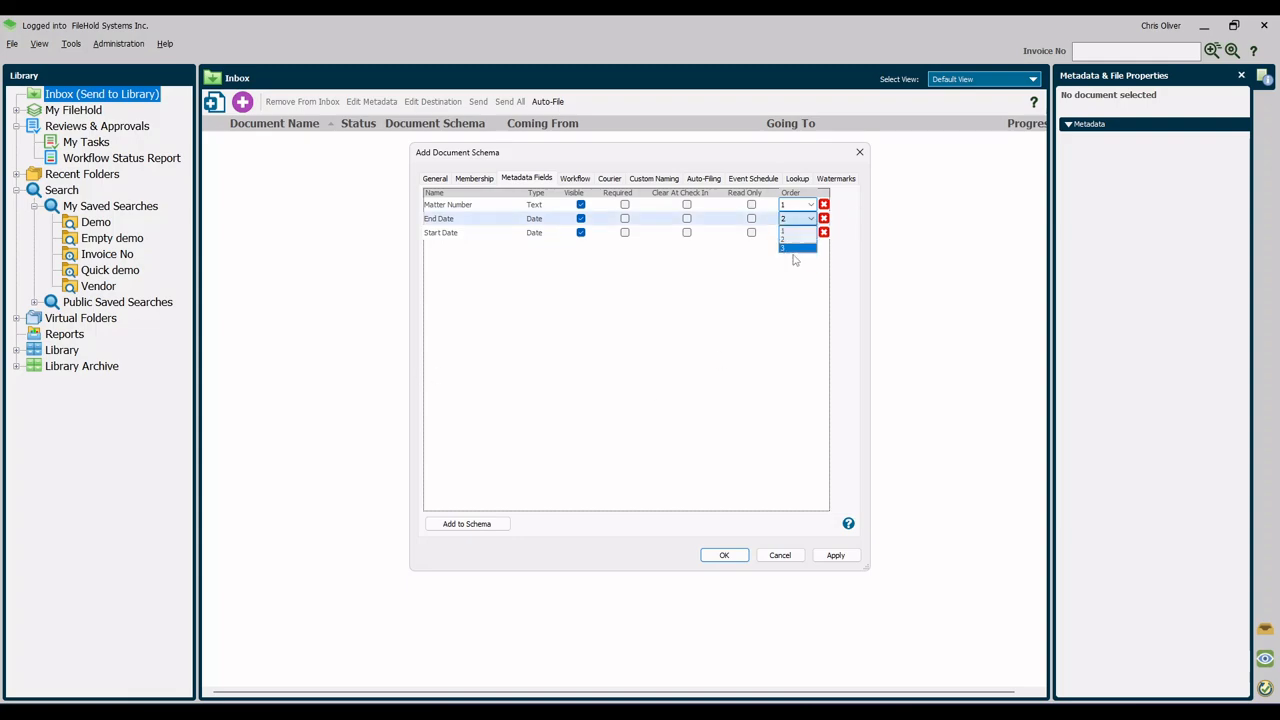
click(795, 257)
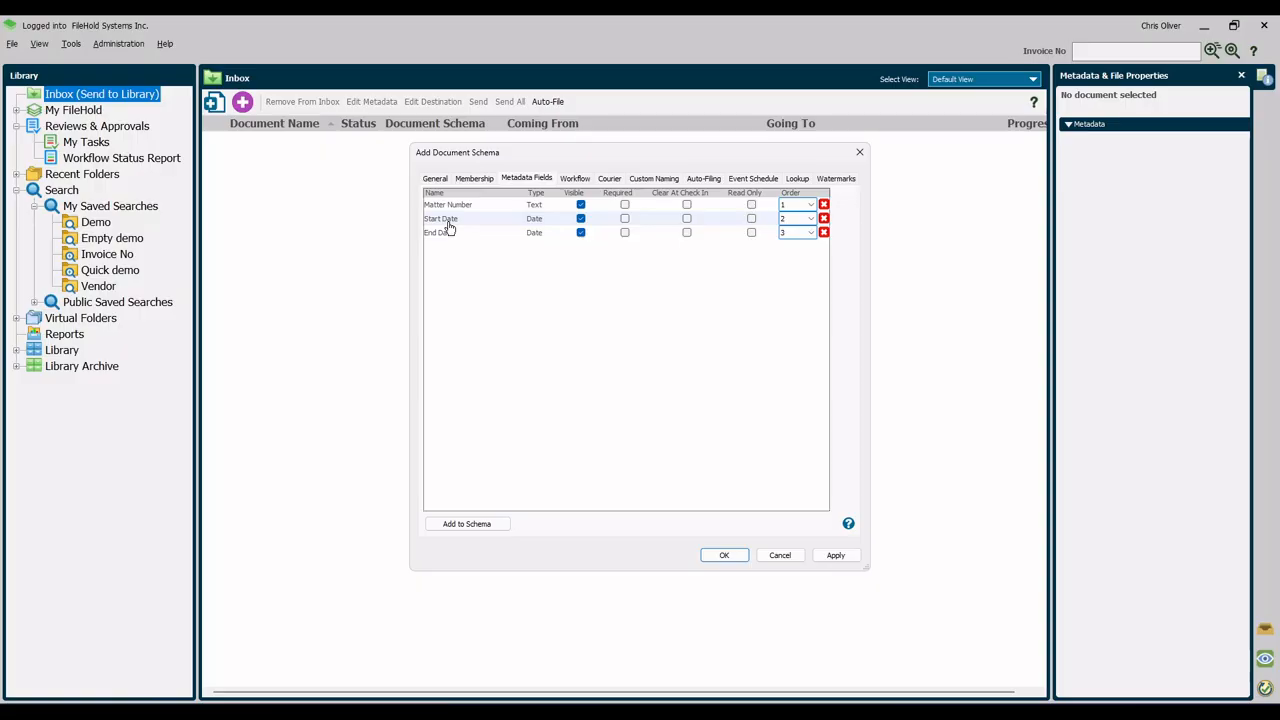
click(625, 205)
Step: Enable automatic file renaming for the schema, using Matter Number followed by Start Date as the naming pattern
click(575, 179)
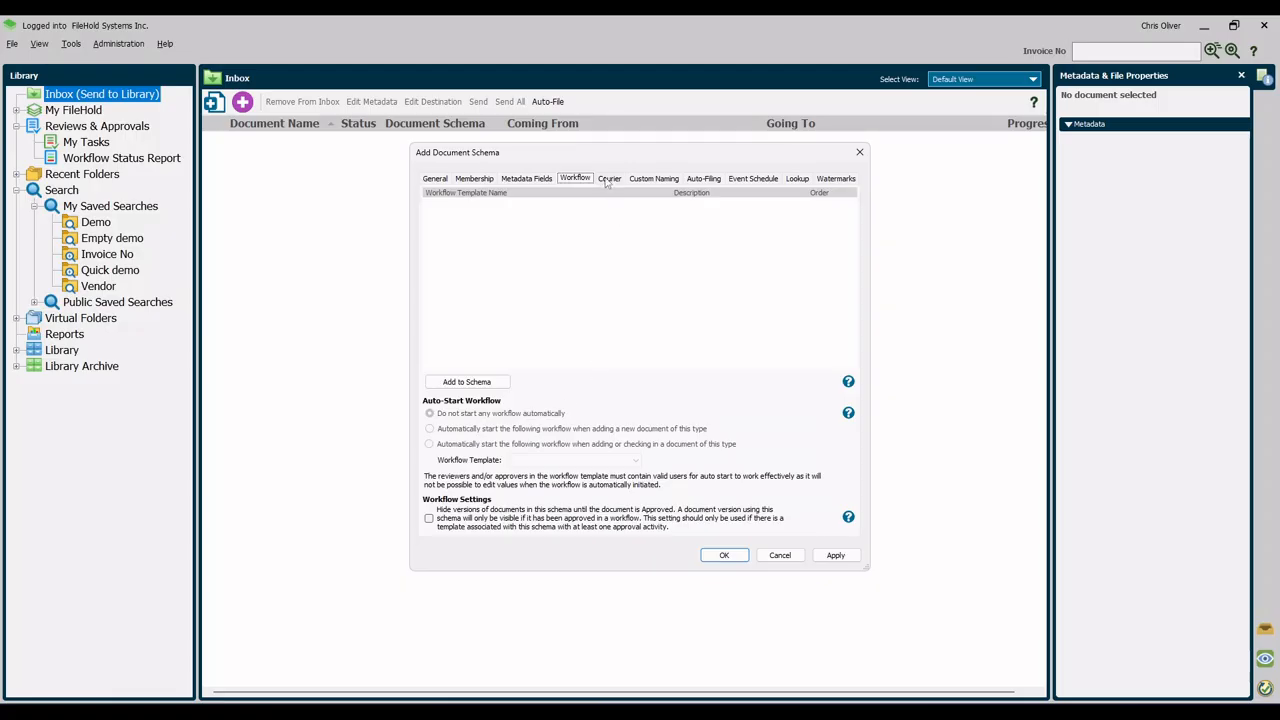
click(654, 179)
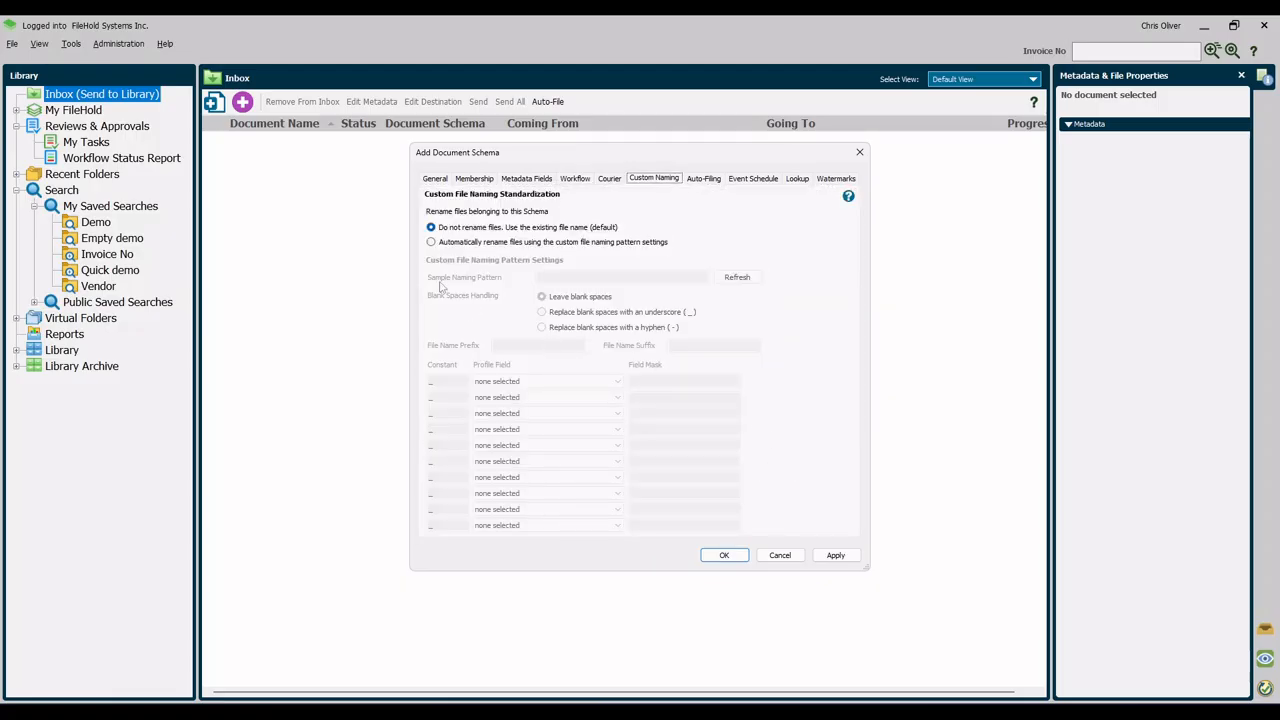
click(431, 242)
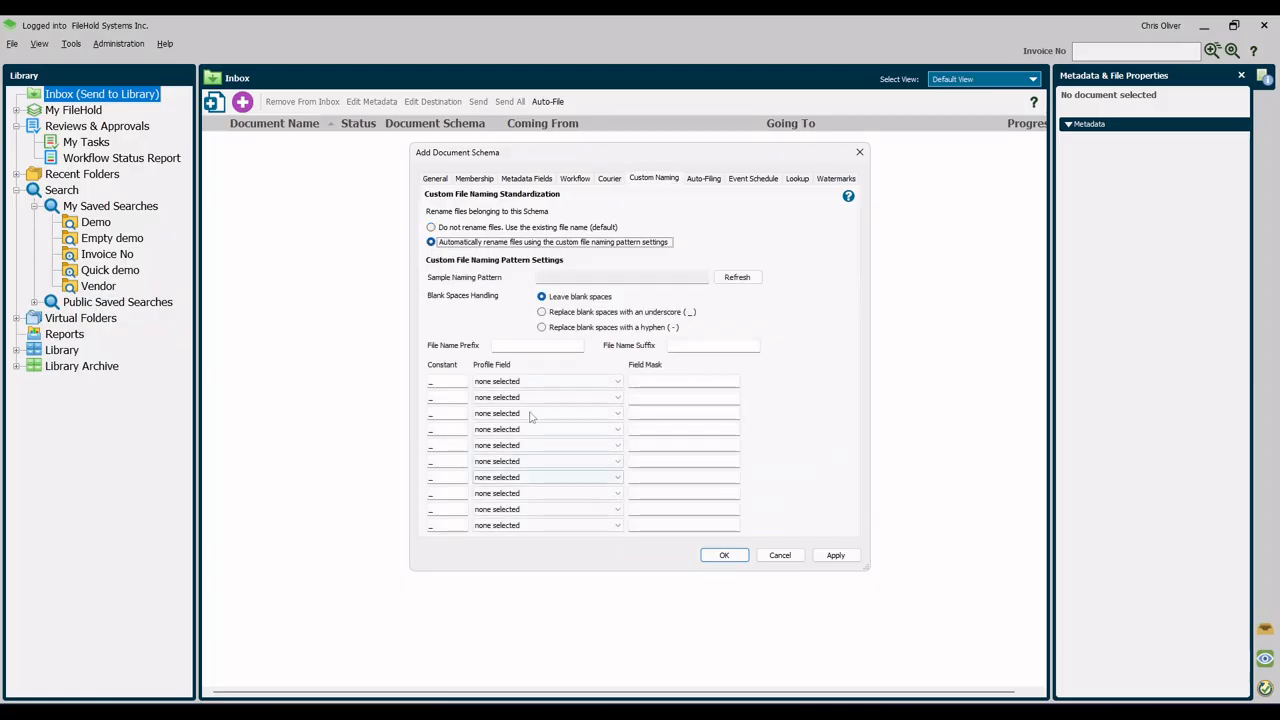
click(607, 384)
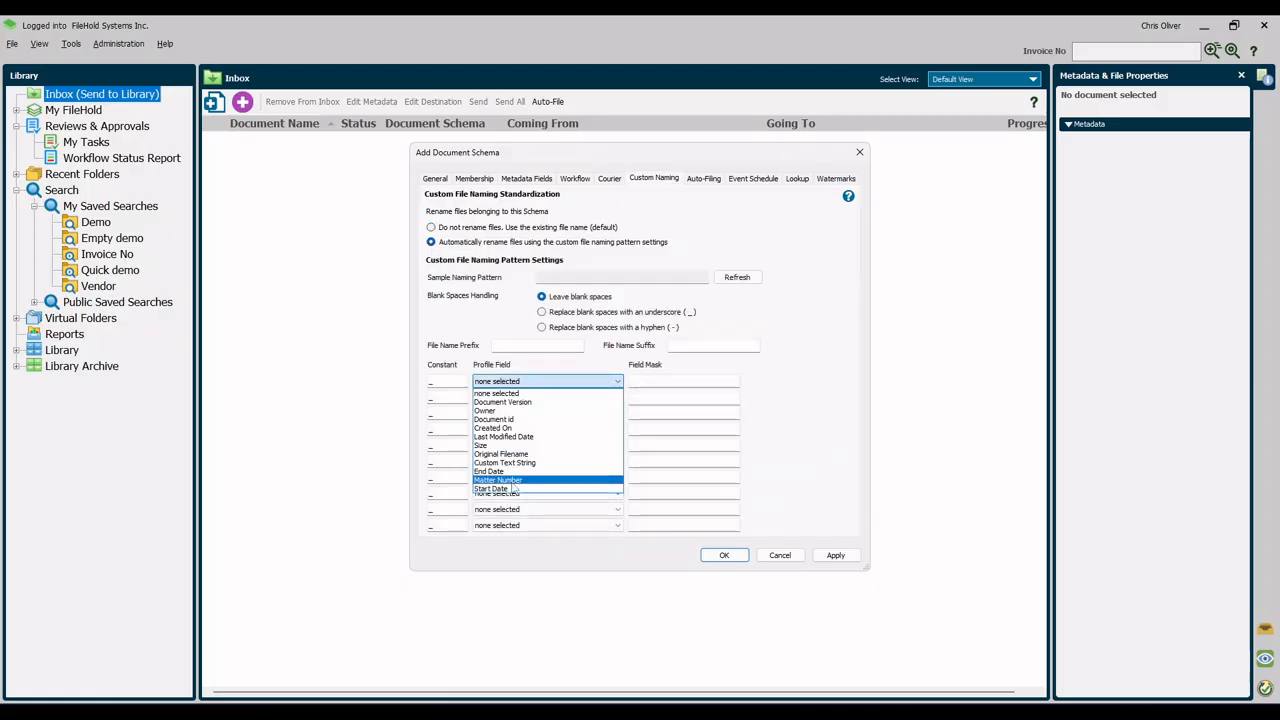
click(512, 481)
click(592, 397)
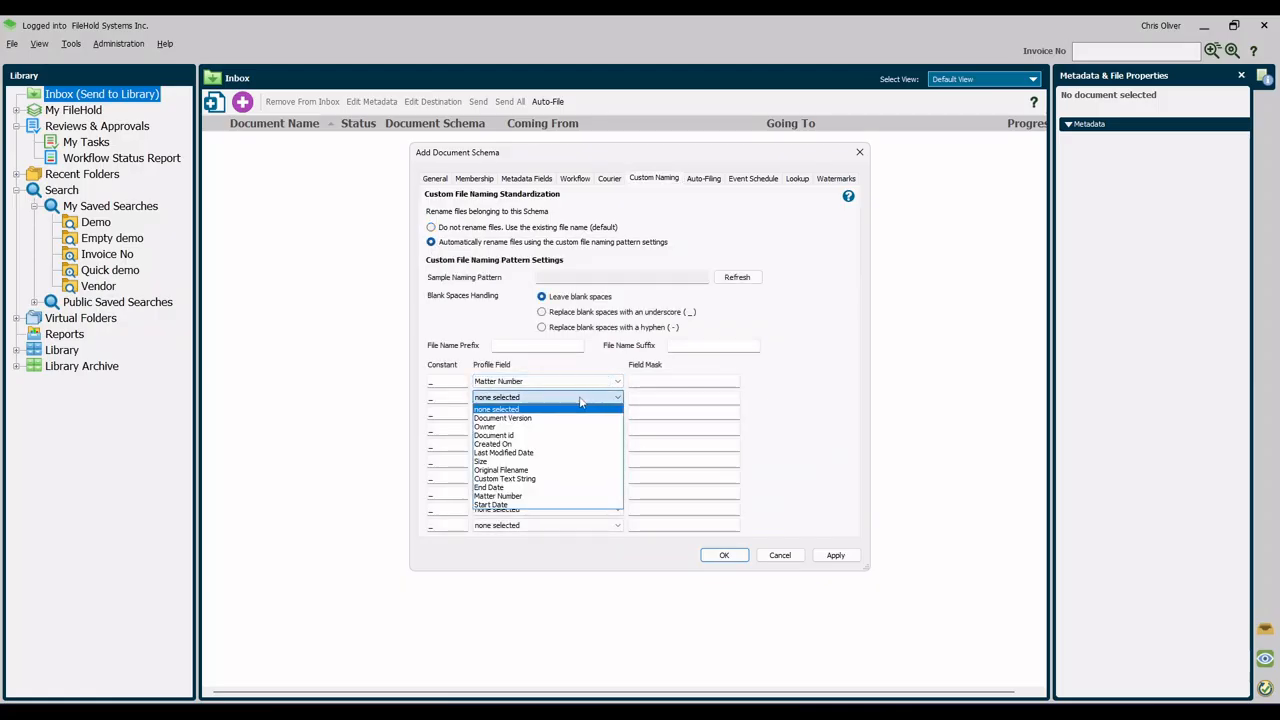
click(497, 506)
Step: Set the file name prefix to LH, save the new schema and close the list of document schemas
click(543, 346)
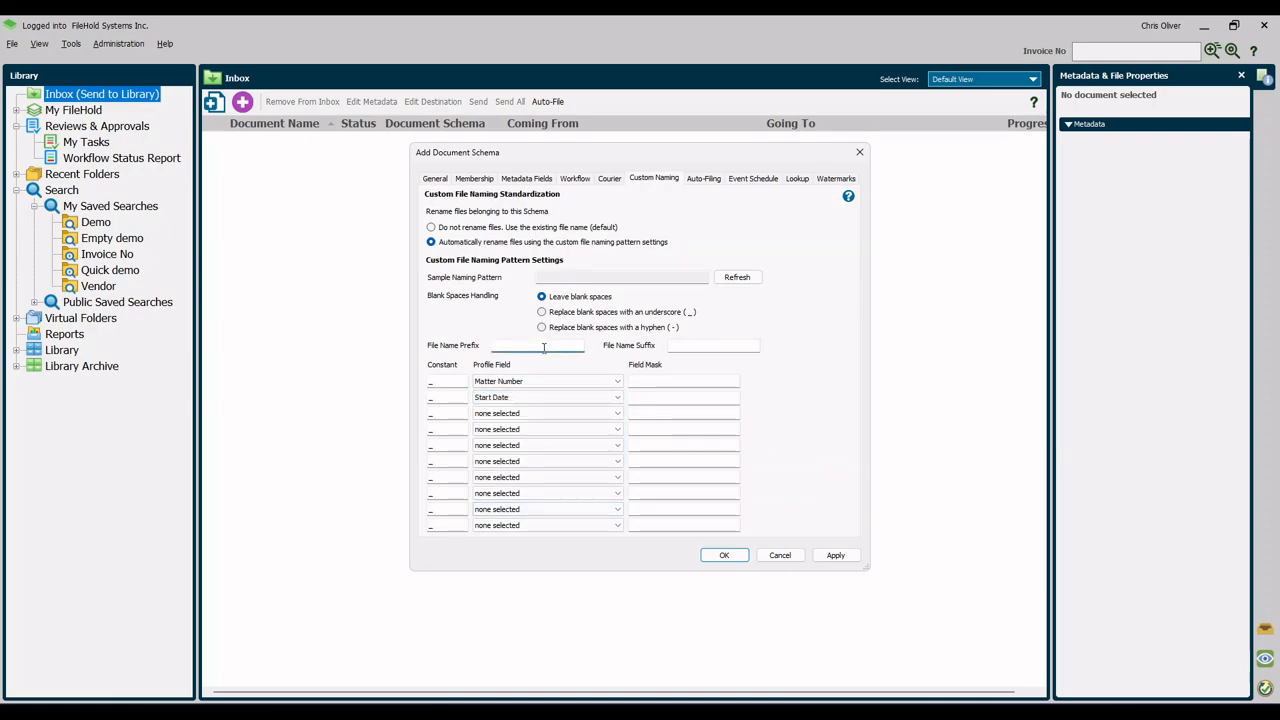
text(LH)
click(727, 557)
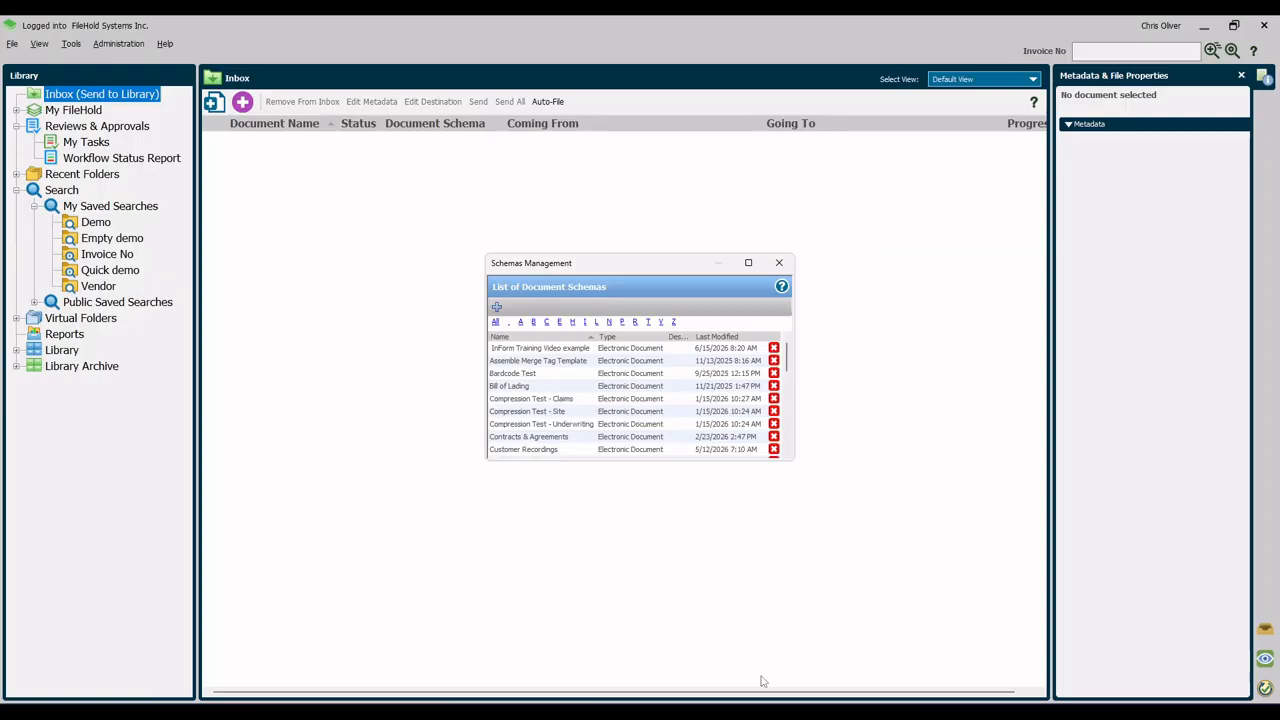
click(779, 262)
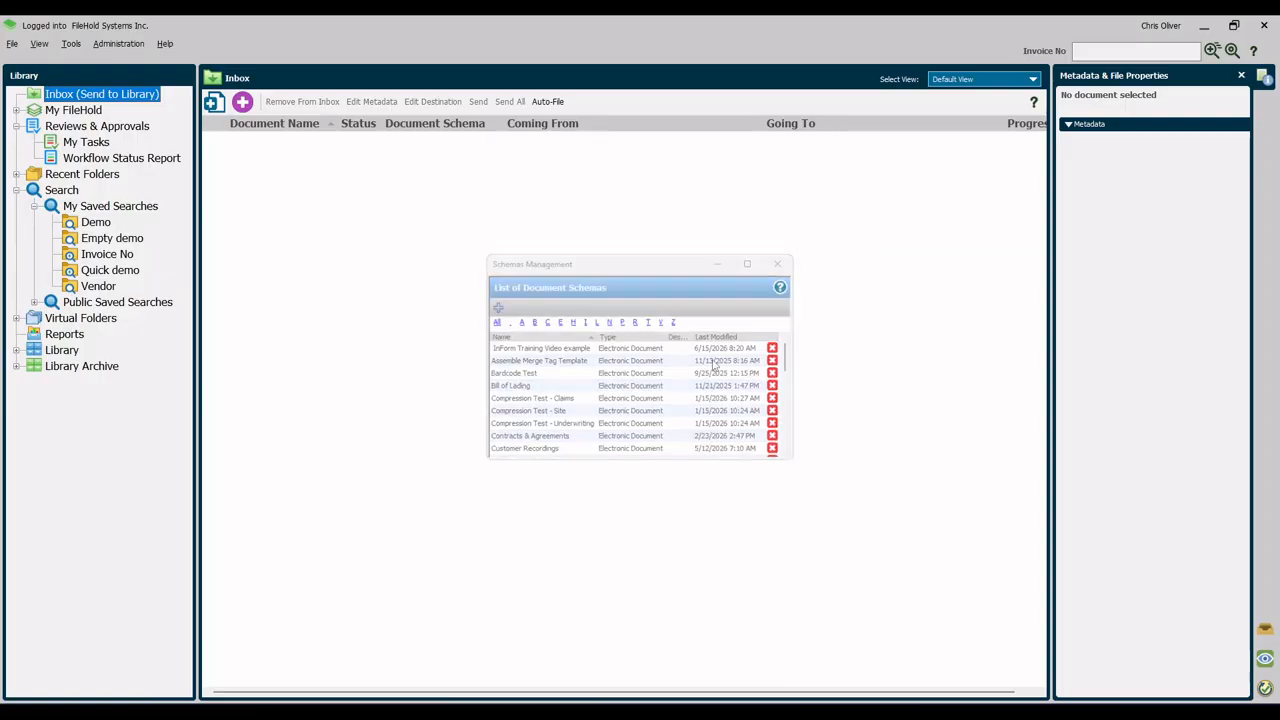
Step: Start a new workflow template and name it Legal Hold
click(118, 44)
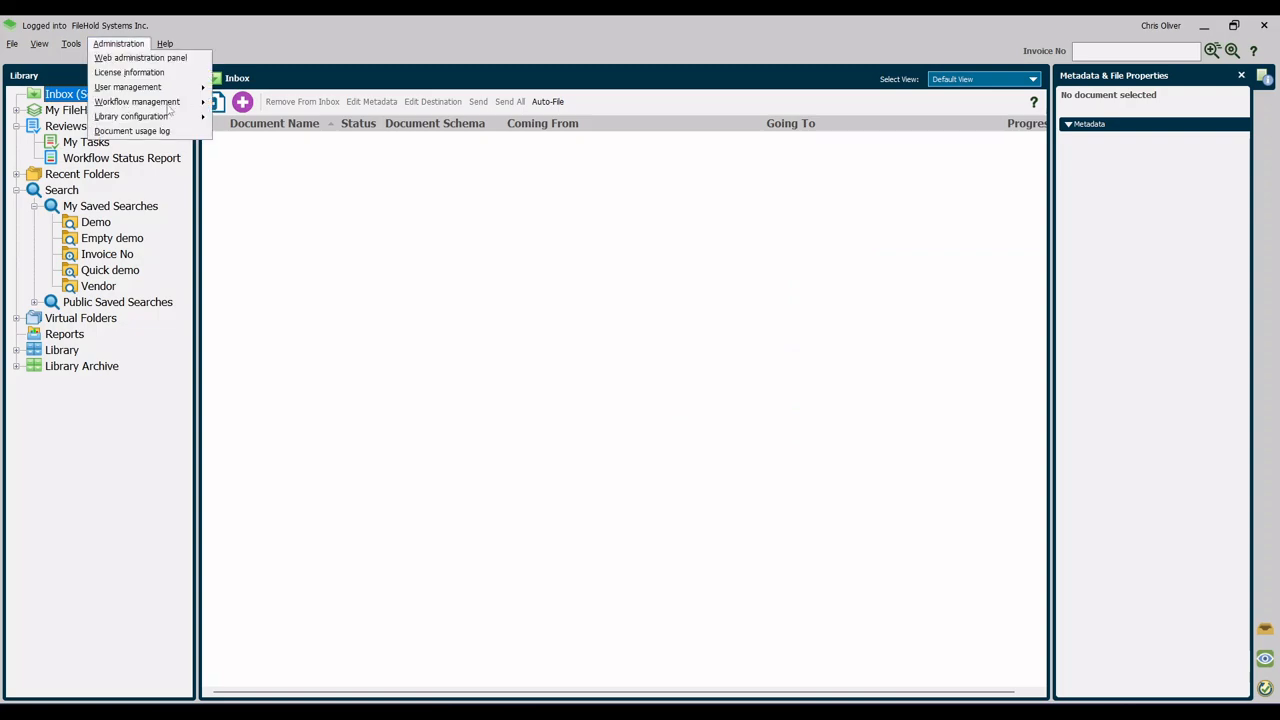
mouse_move(166, 104)
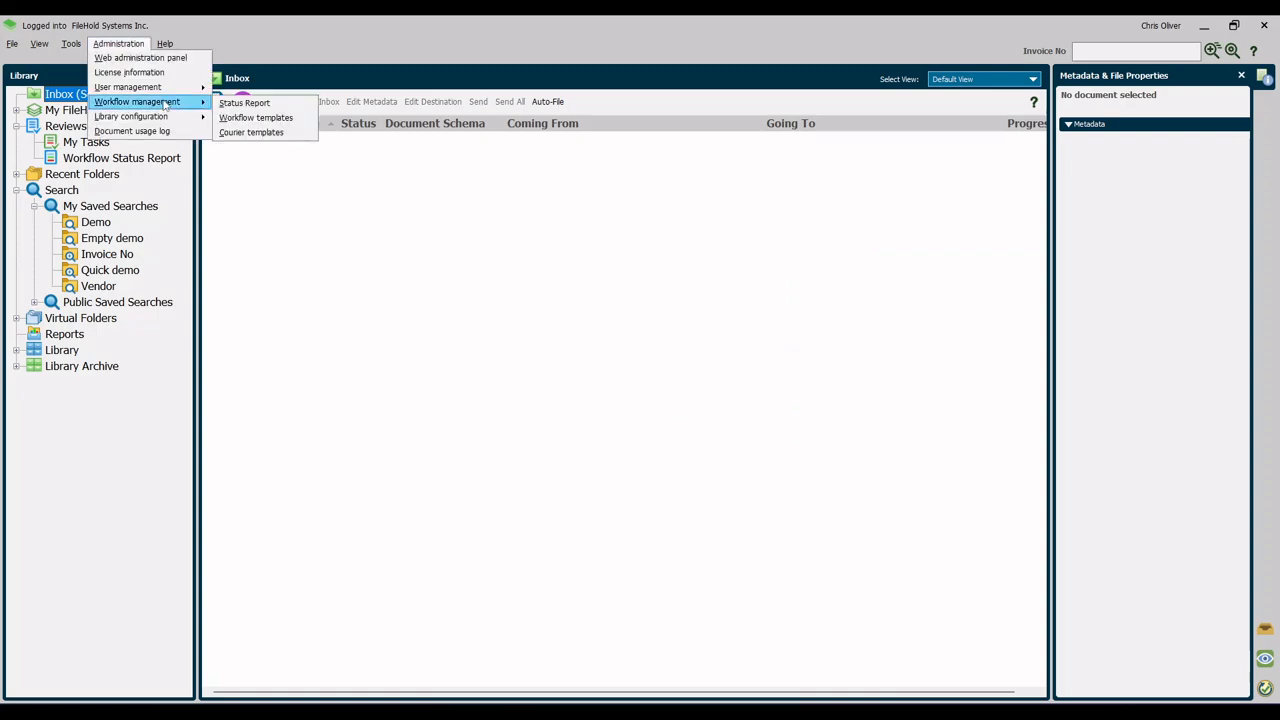
click(300, 117)
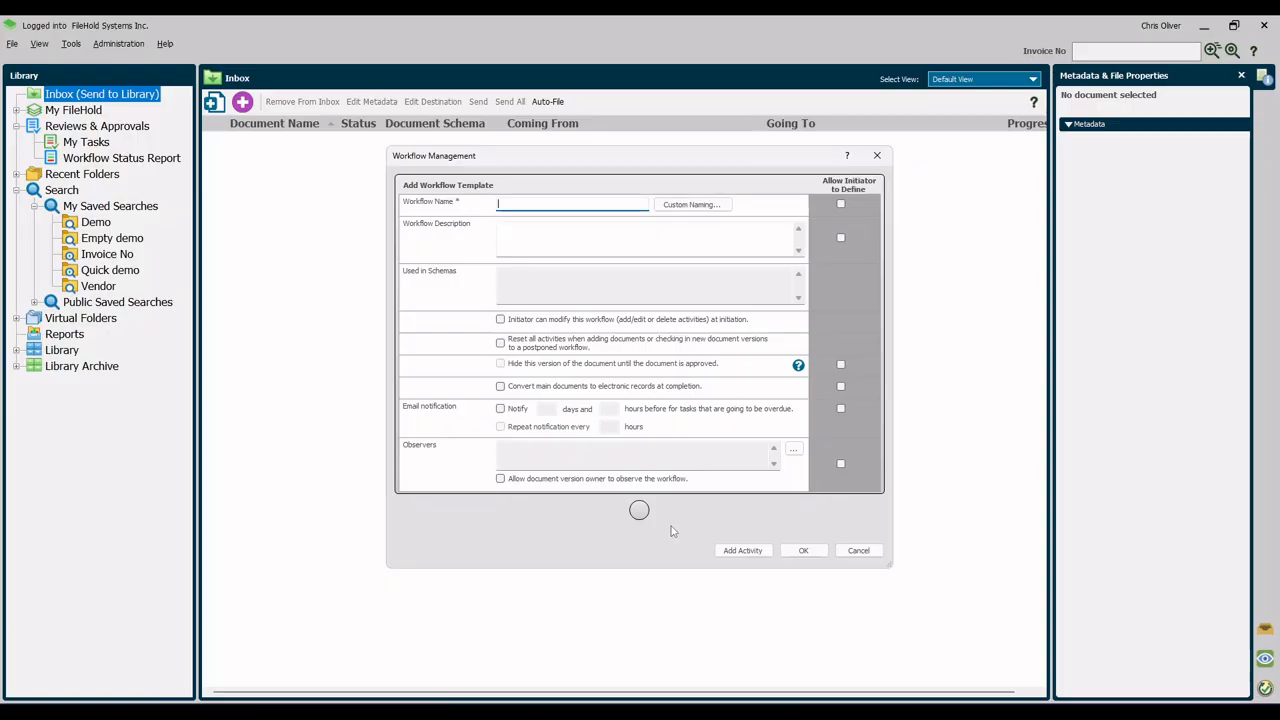
text(Legal Hold)
Step: Enable automatic renaming of the workflow with a custom pattern of Workflow Name followed by Document Name
click(697, 205)
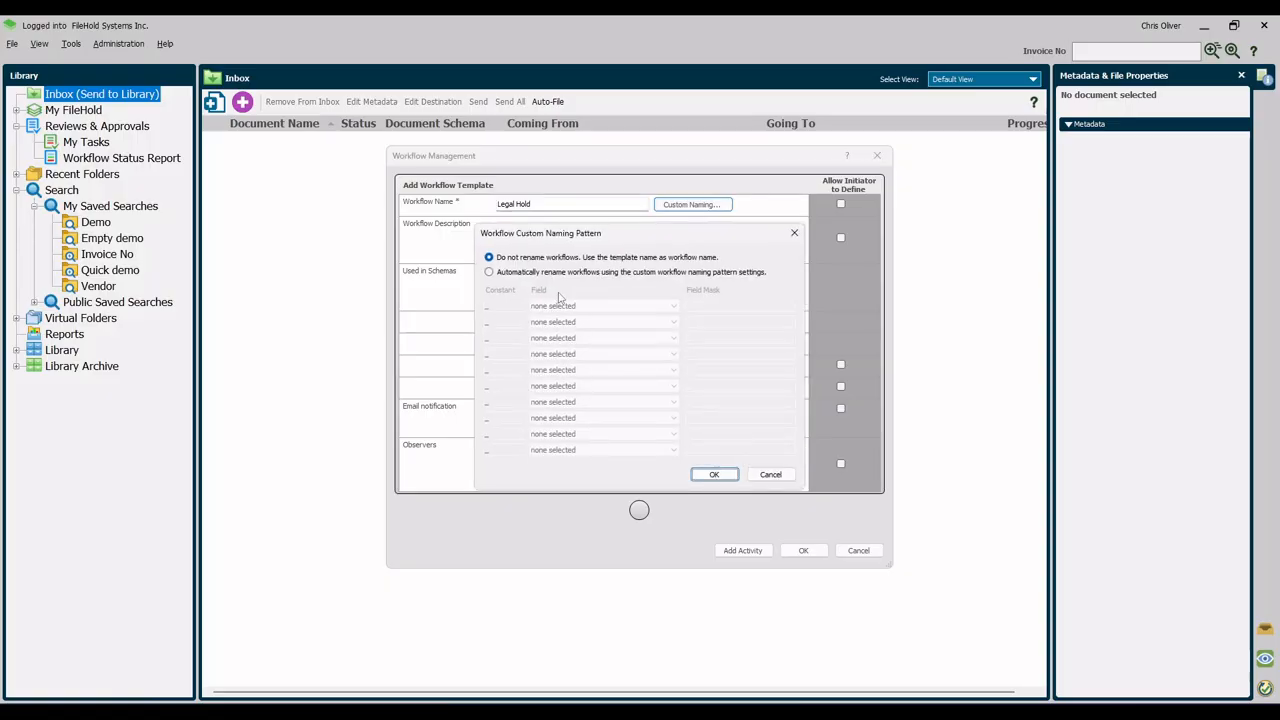
click(490, 272)
click(600, 306)
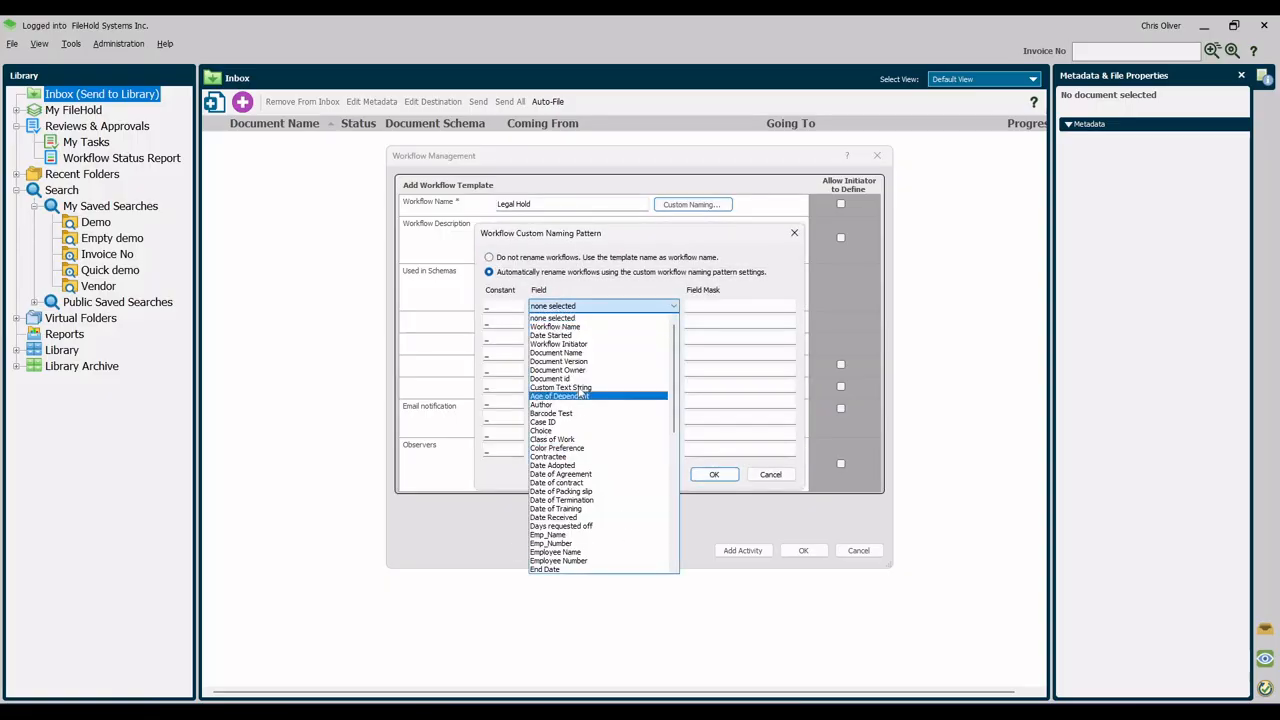
click(587, 330)
click(600, 322)
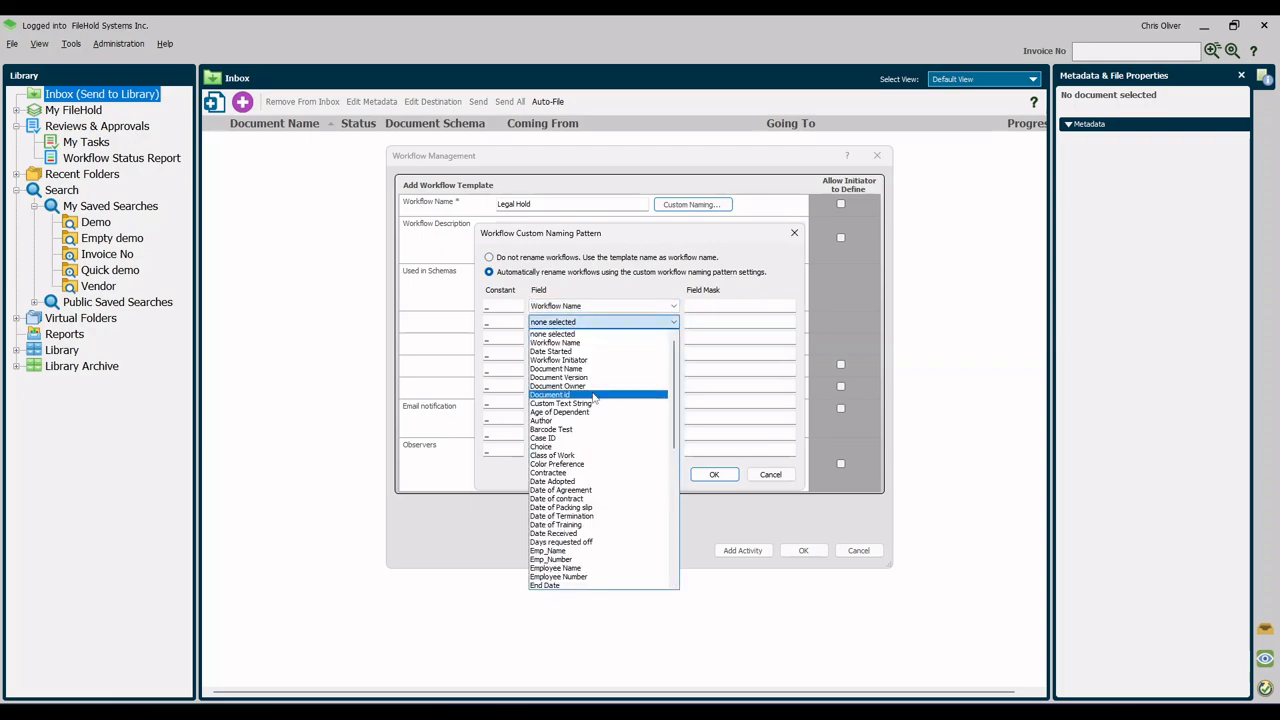
click(572, 369)
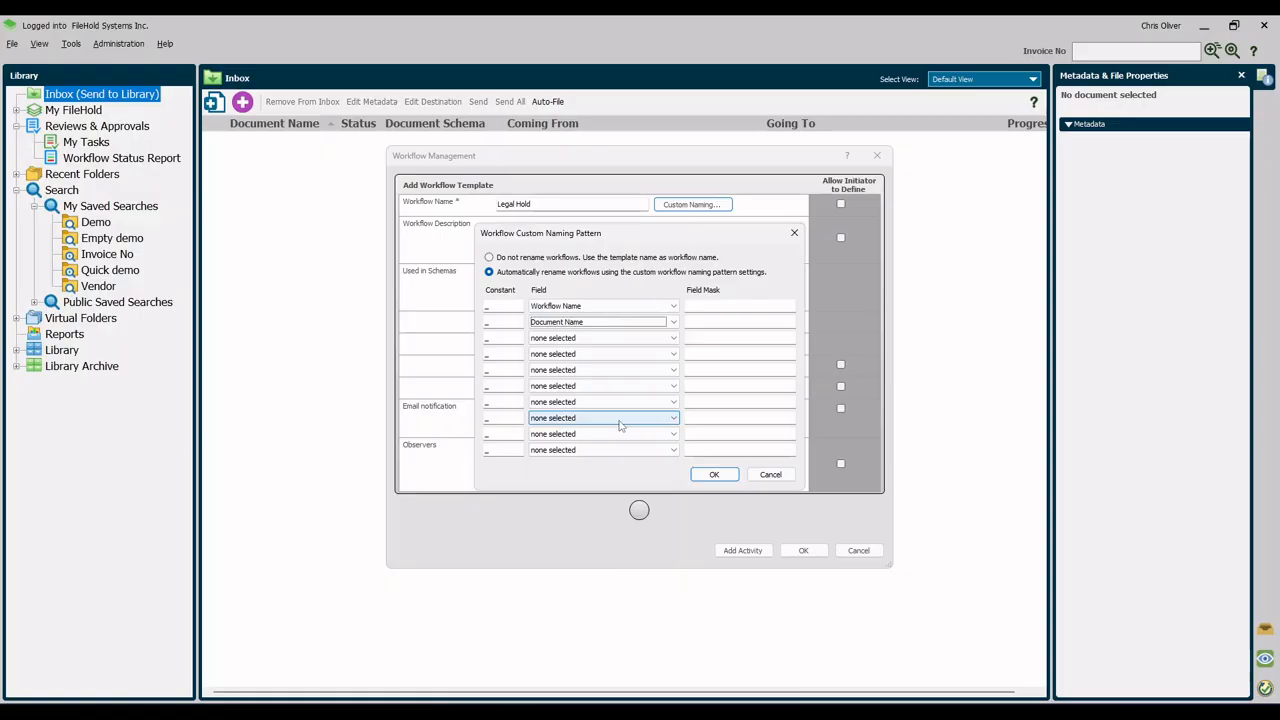
click(712, 473)
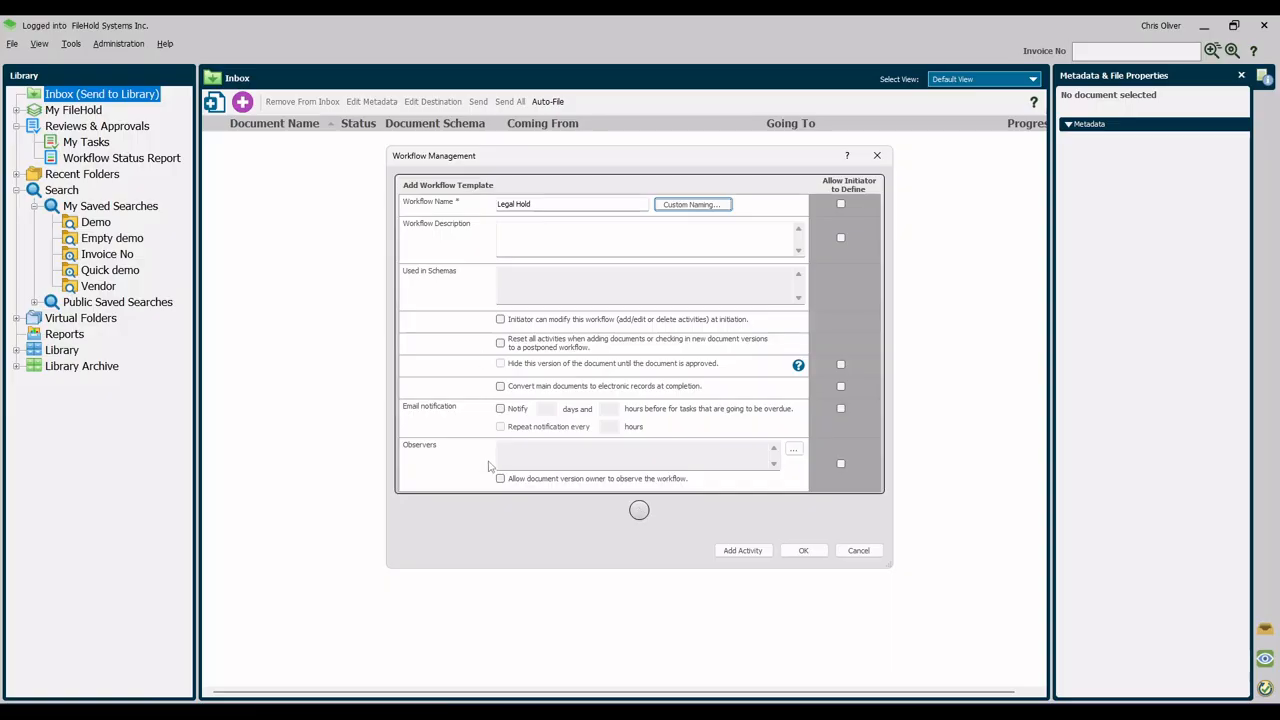
Step: Add a document approval activity to the workflow, titled "Approve release of legal hold for associated documents and records"
click(718, 560)
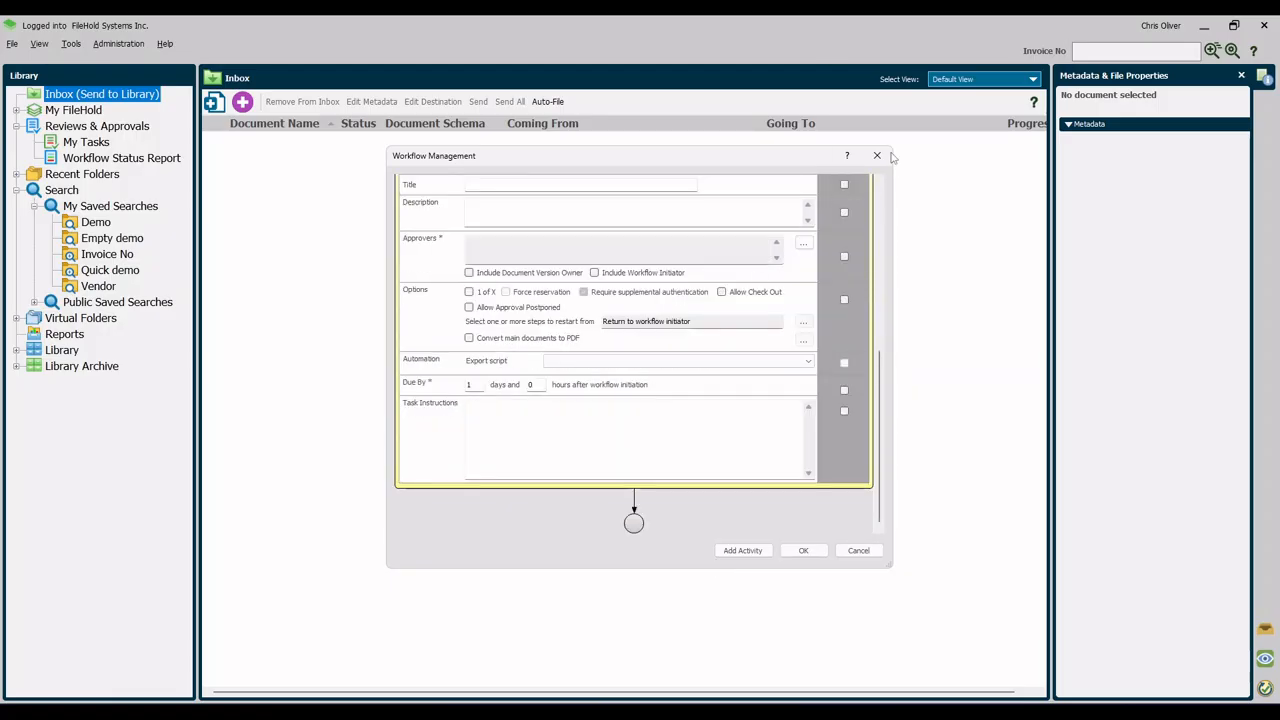
drag(738, 147, 735, 92)
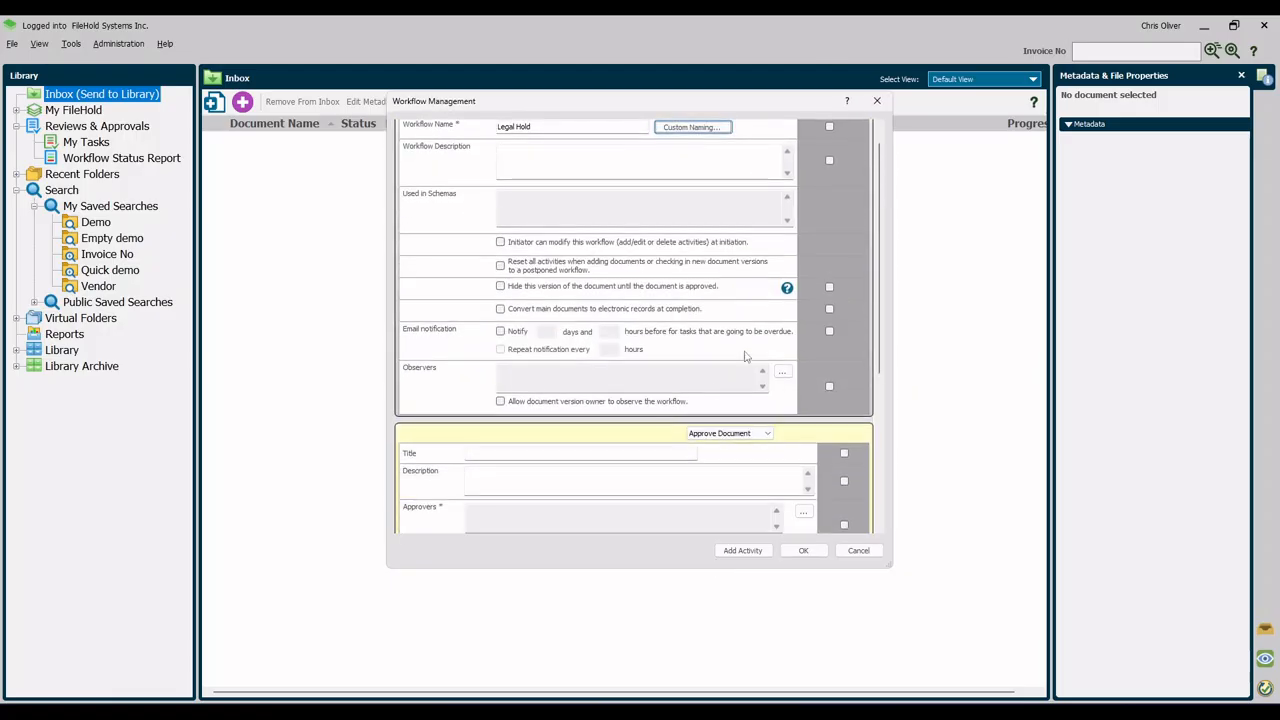
drag(879, 330, 881, 515)
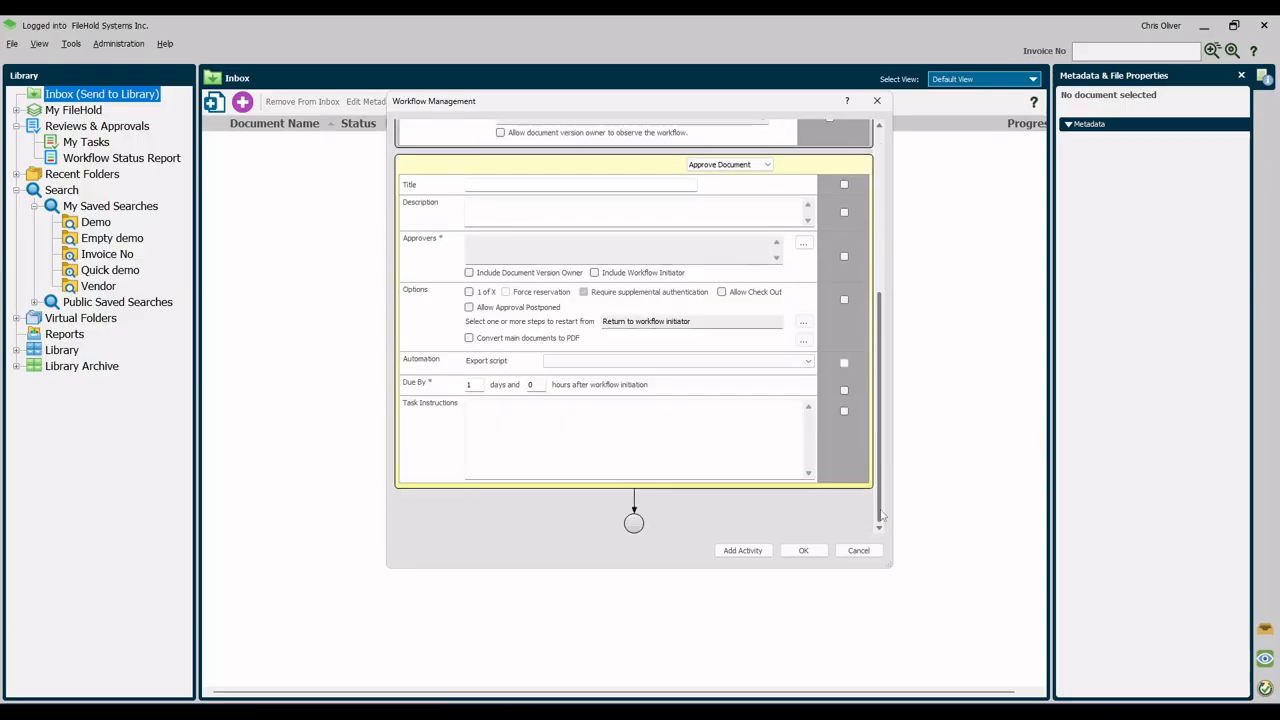
click(569, 184)
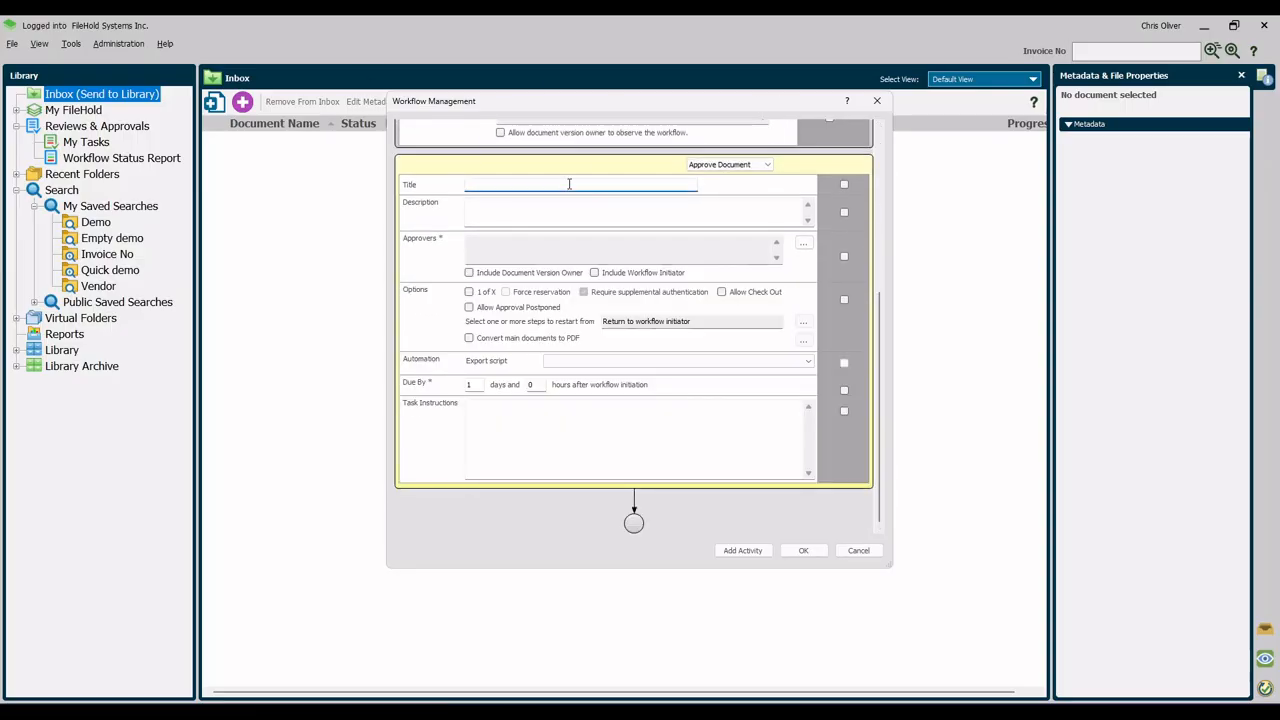
text(Approve release of legal hold for ass)
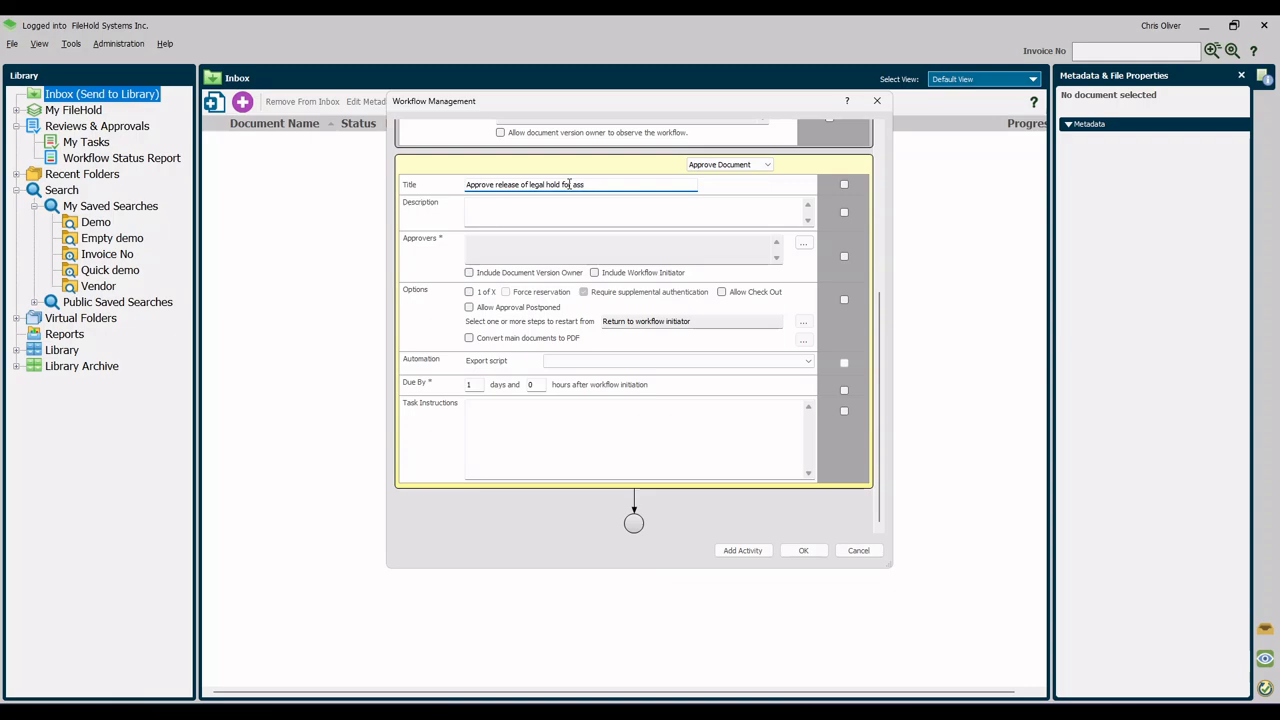
text(ociated documents and records)
Step: Include the workflow initiator as an approver and allow the initiator to define the activity's due time
click(597, 273)
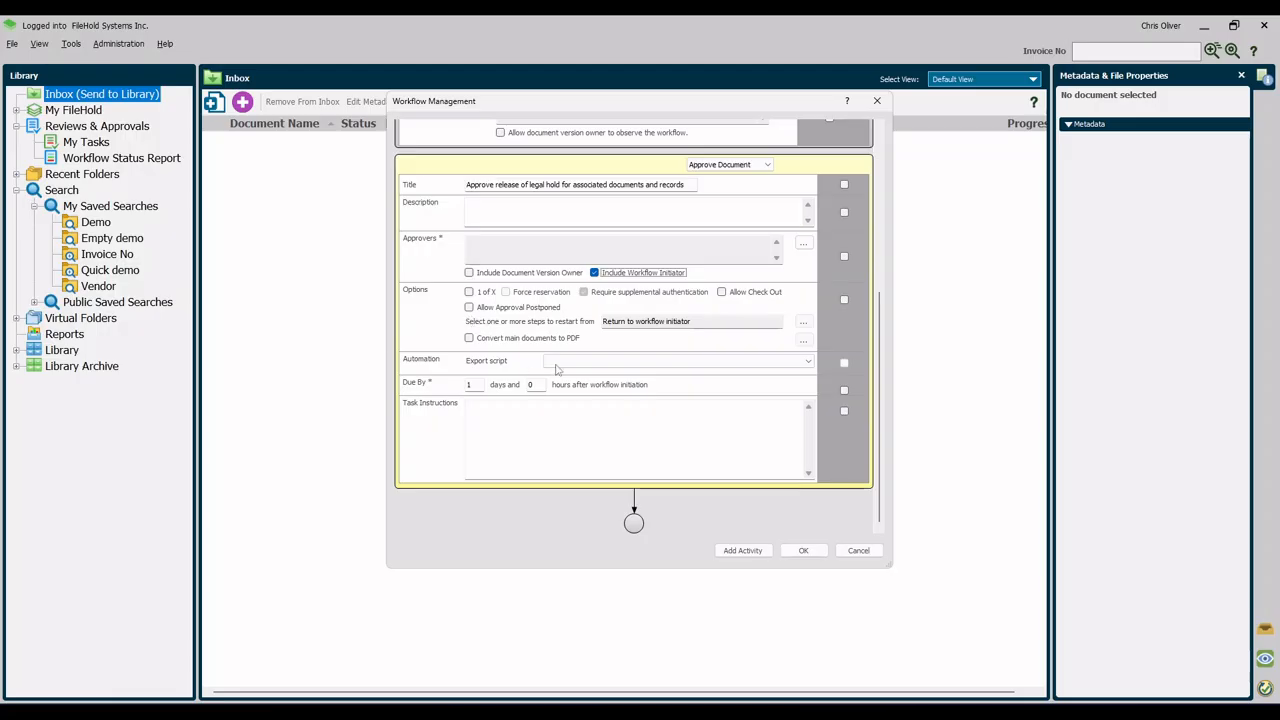
click(470, 384)
click(844, 391)
Step: Enter the task instructions "Please approve workflow task to release legal hold of documents and records.", save the template and close the template list
click(565, 404)
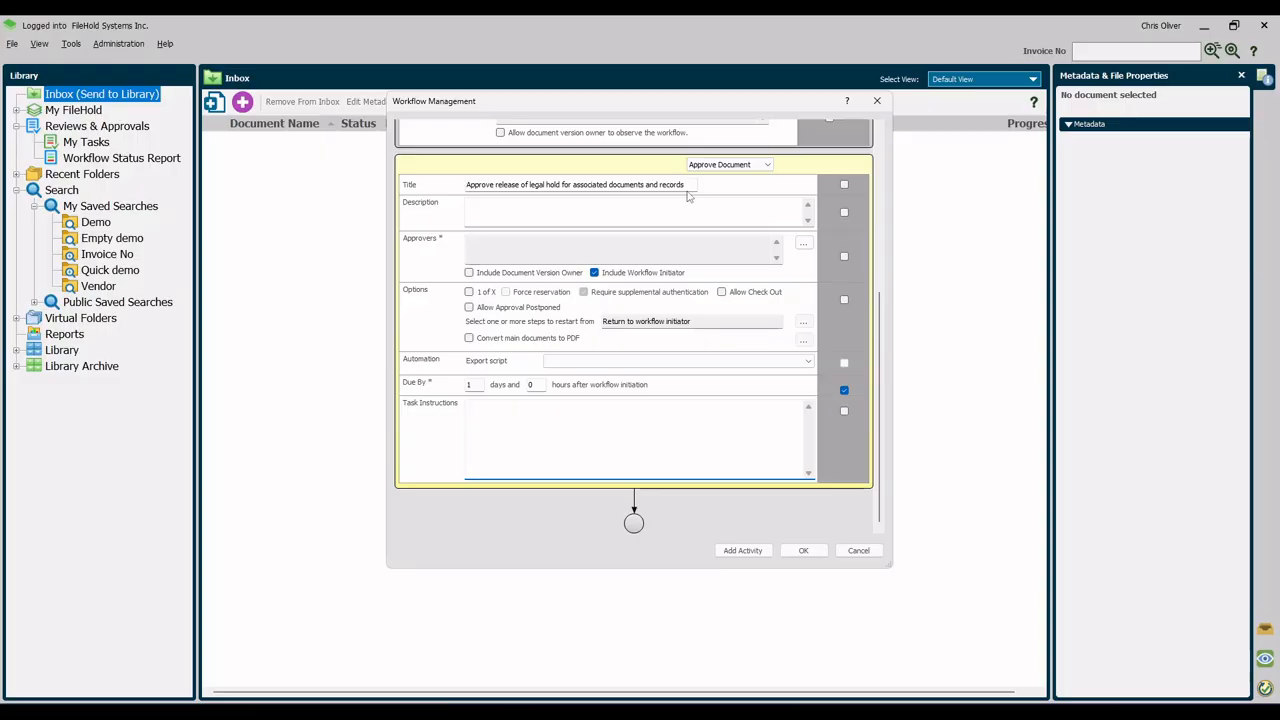
text(Please approve workflow task to release legal hol)
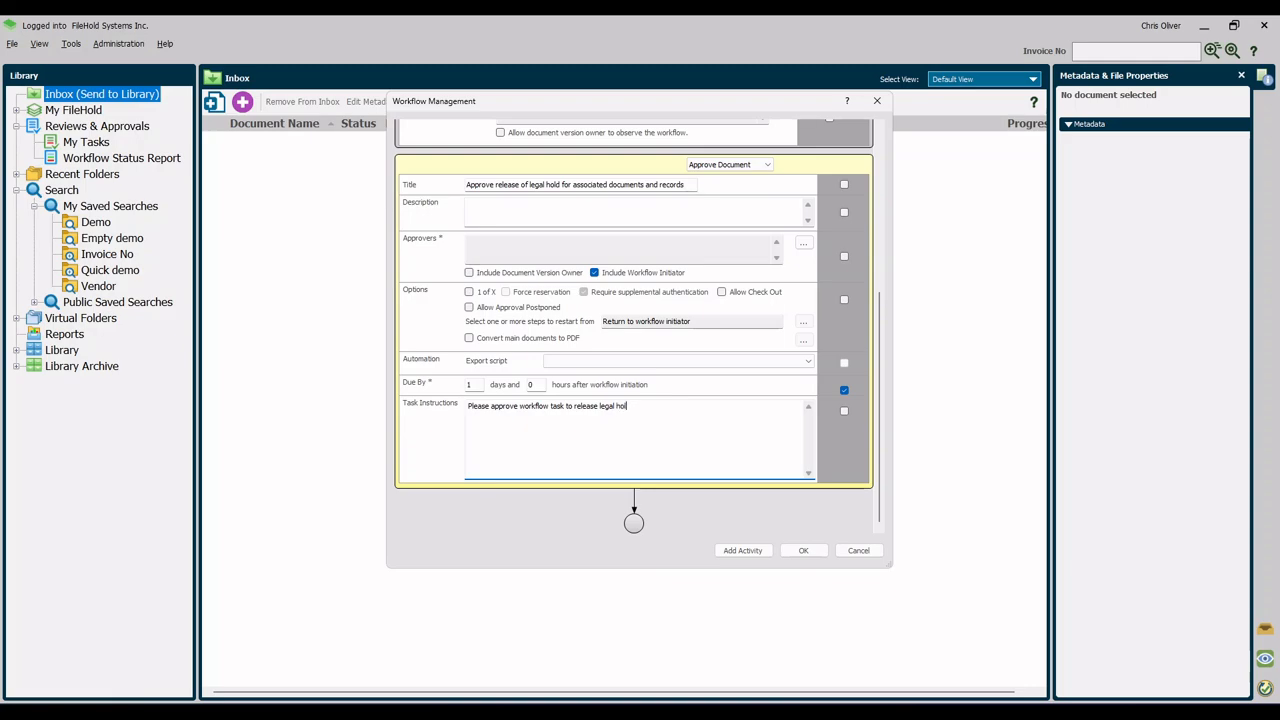
text(d of documents and records.)
click(786, 551)
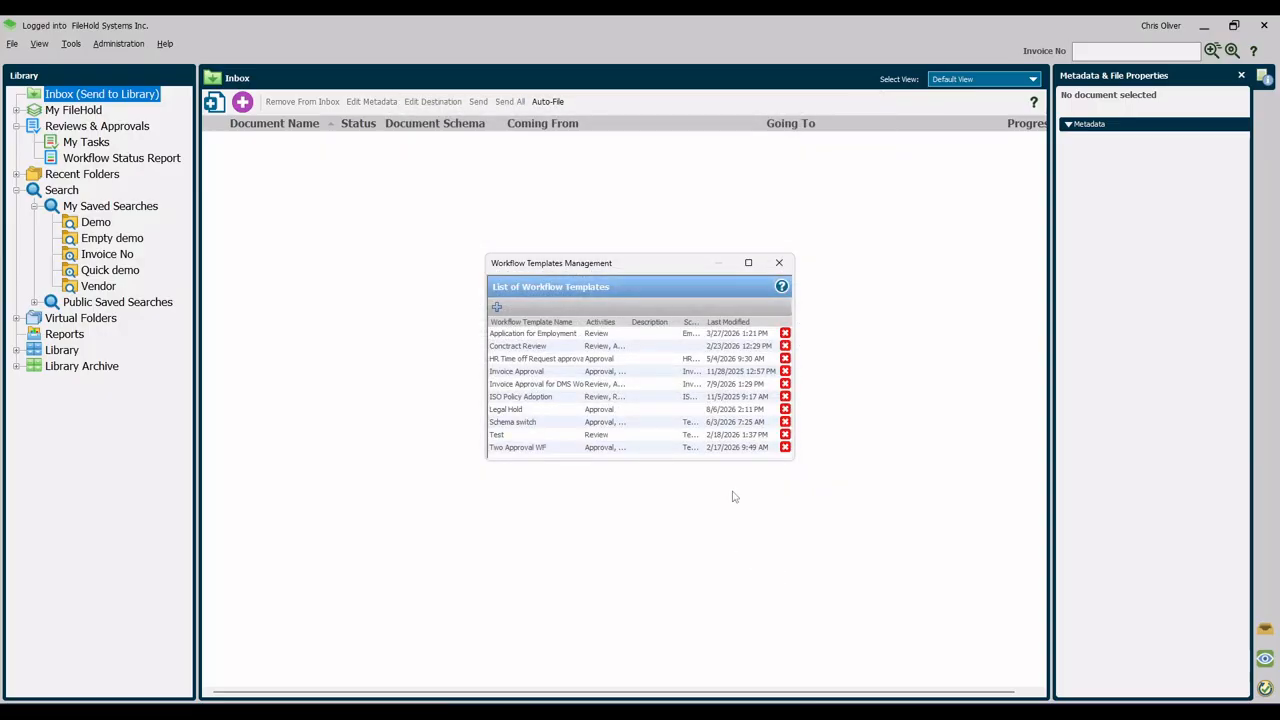
click(731, 323)
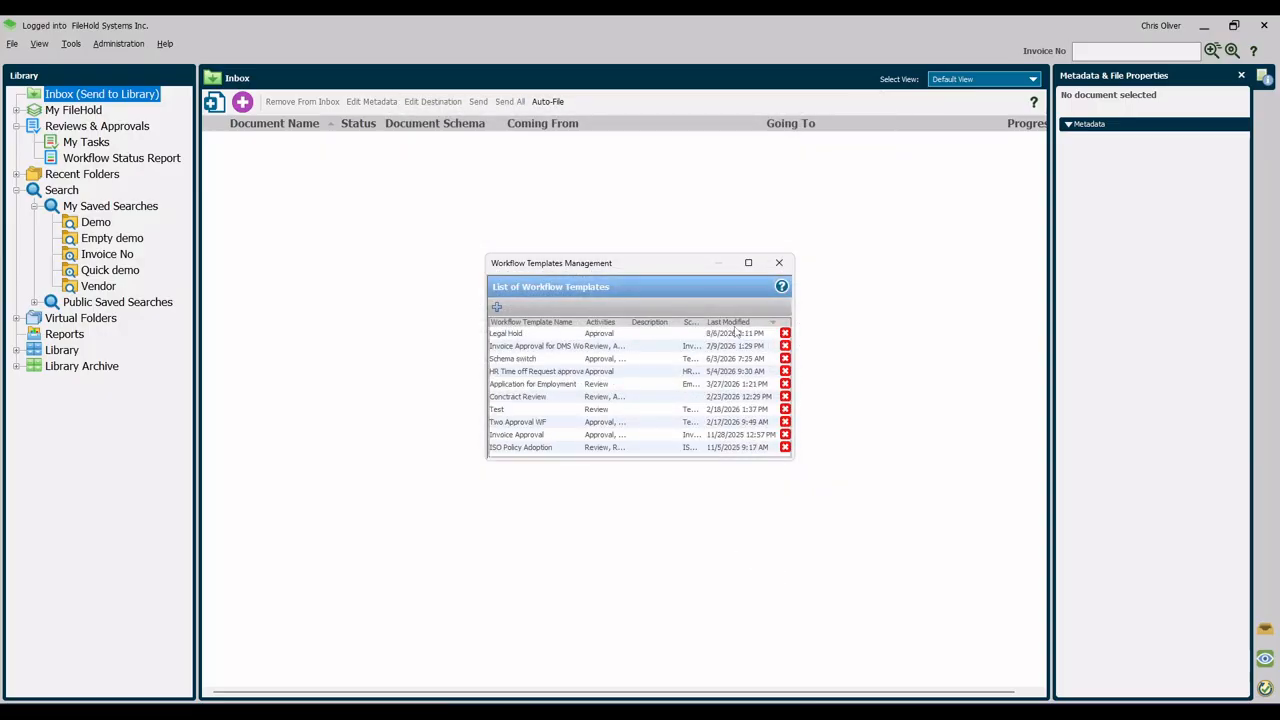
click(780, 262)
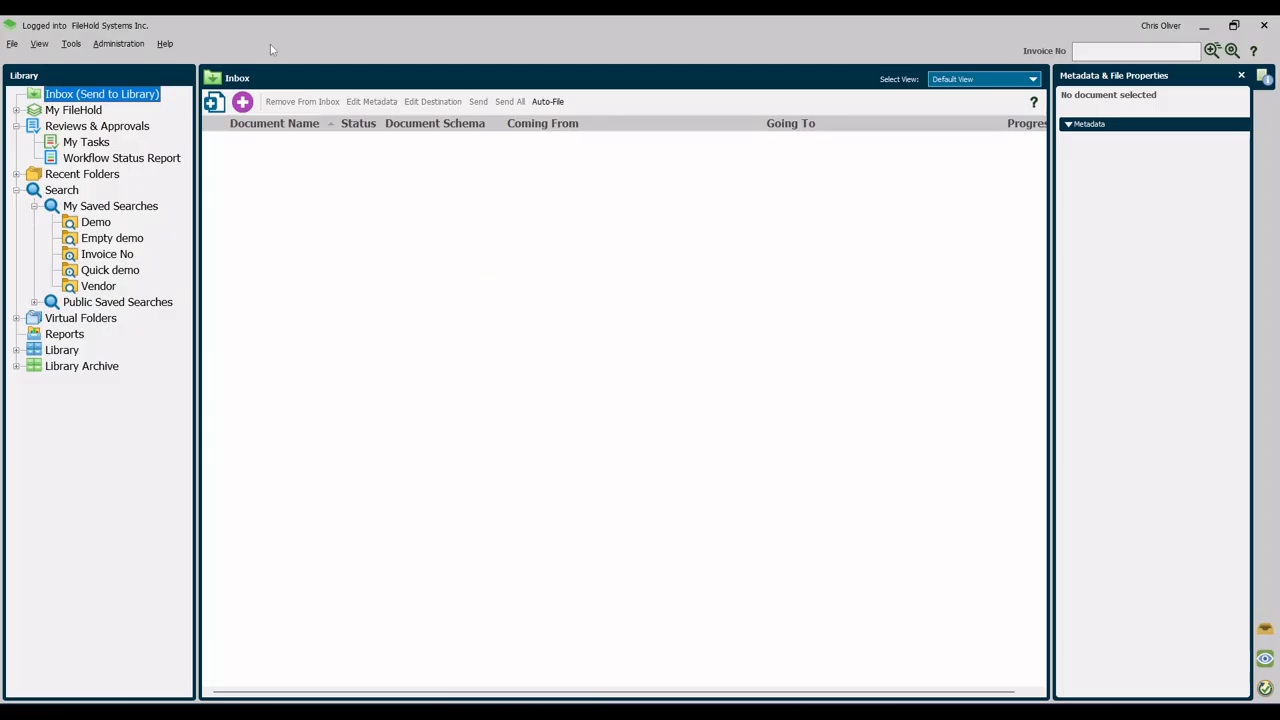
Step: Edit the Legal Holds document schema and add the Legal Hold workflow template to it
click(118, 44)
mouse_move(186, 118)
click(256, 121)
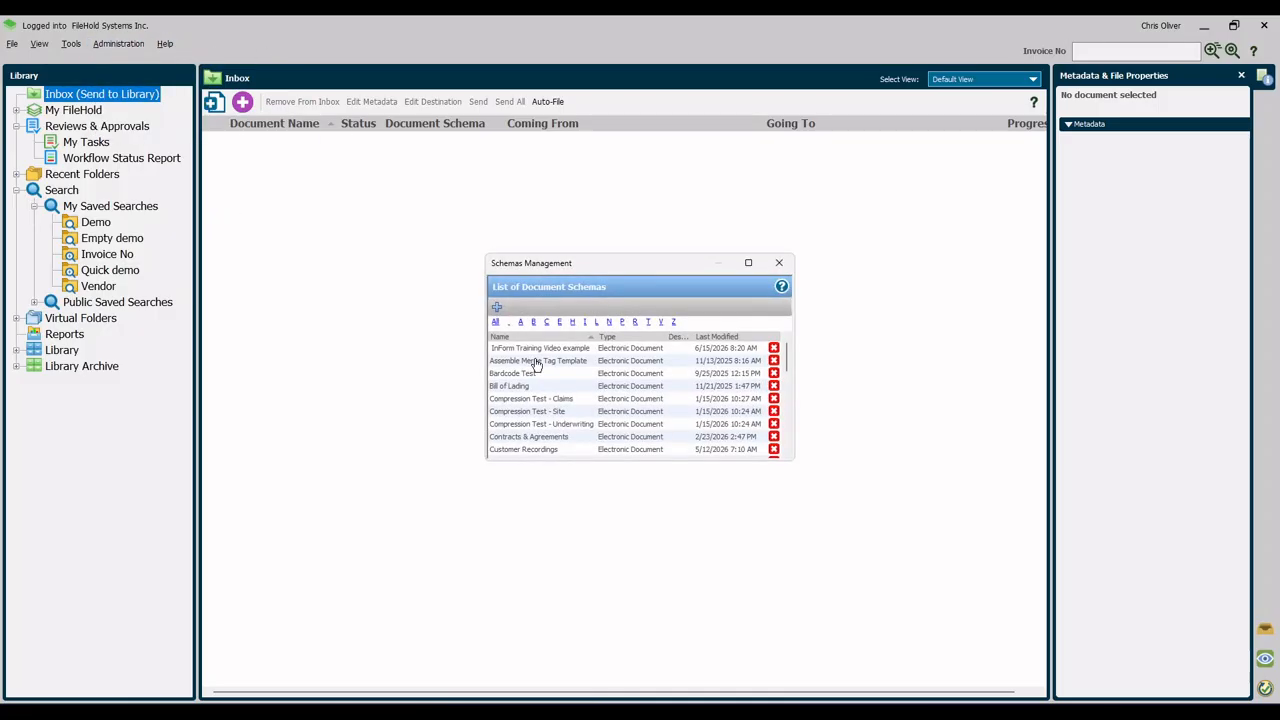
click(718, 338)
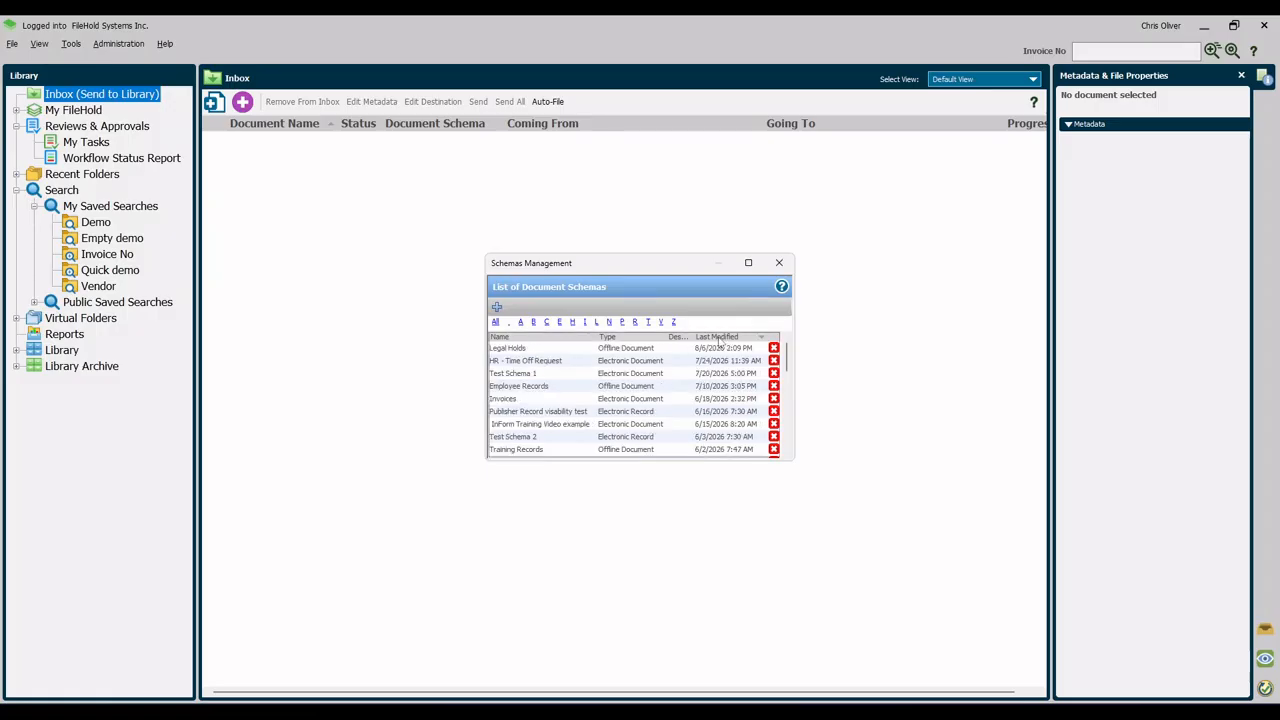
click(498, 349)
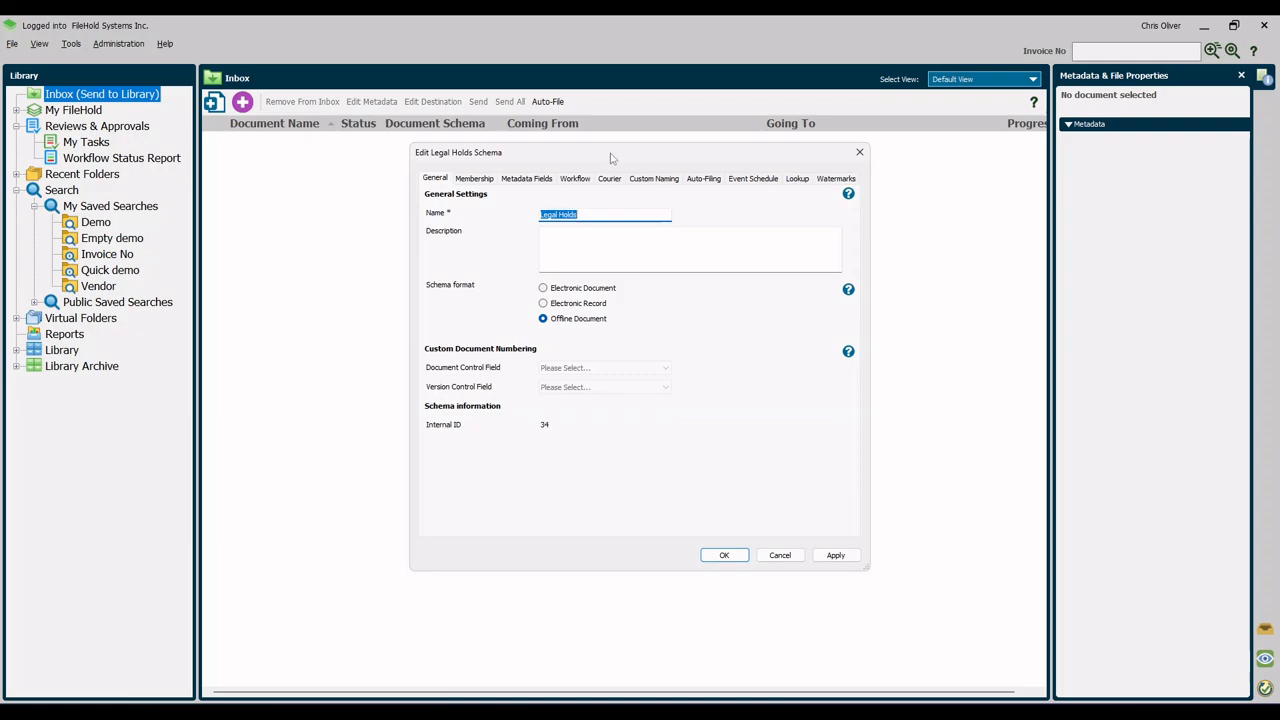
click(578, 180)
click(460, 382)
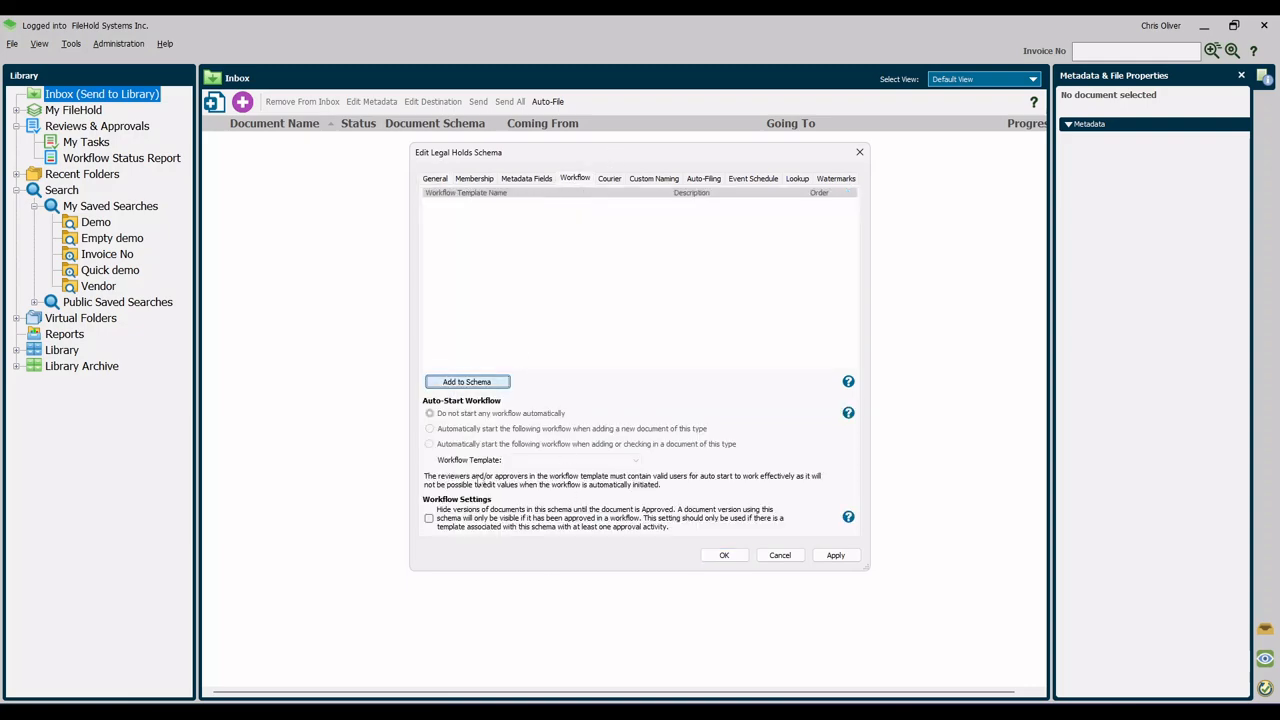
click(732, 322)
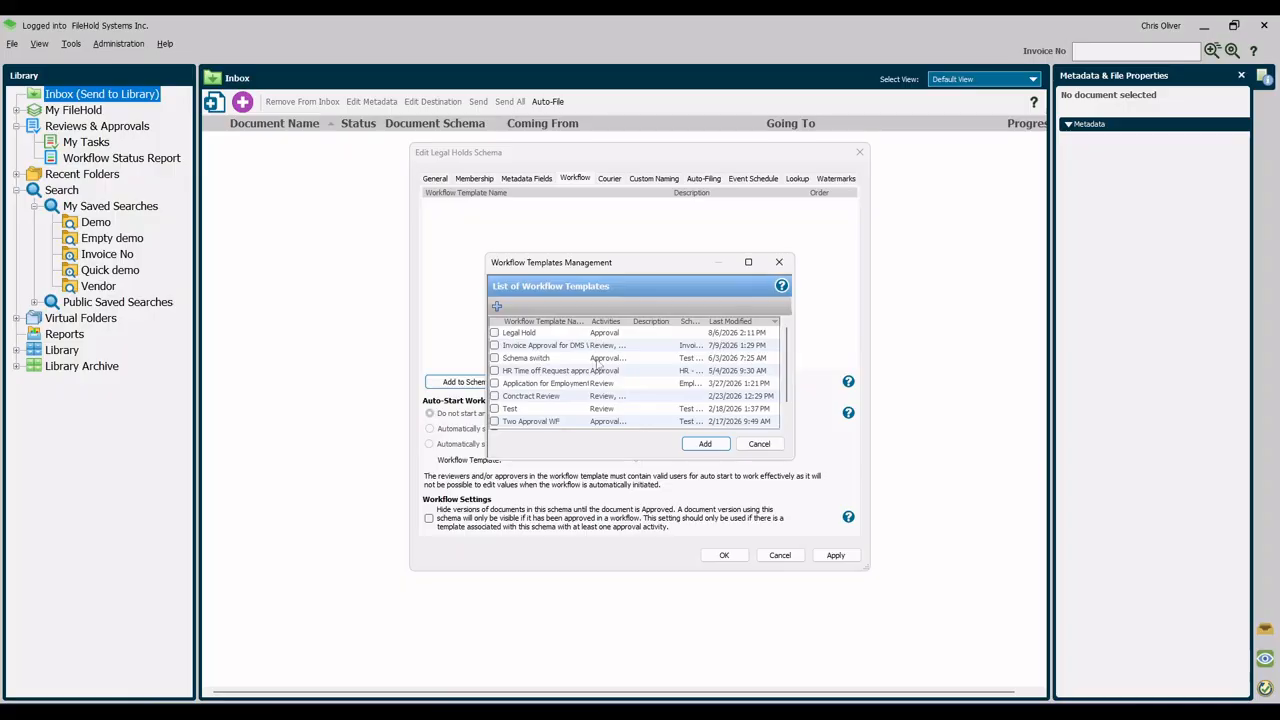
click(494, 332)
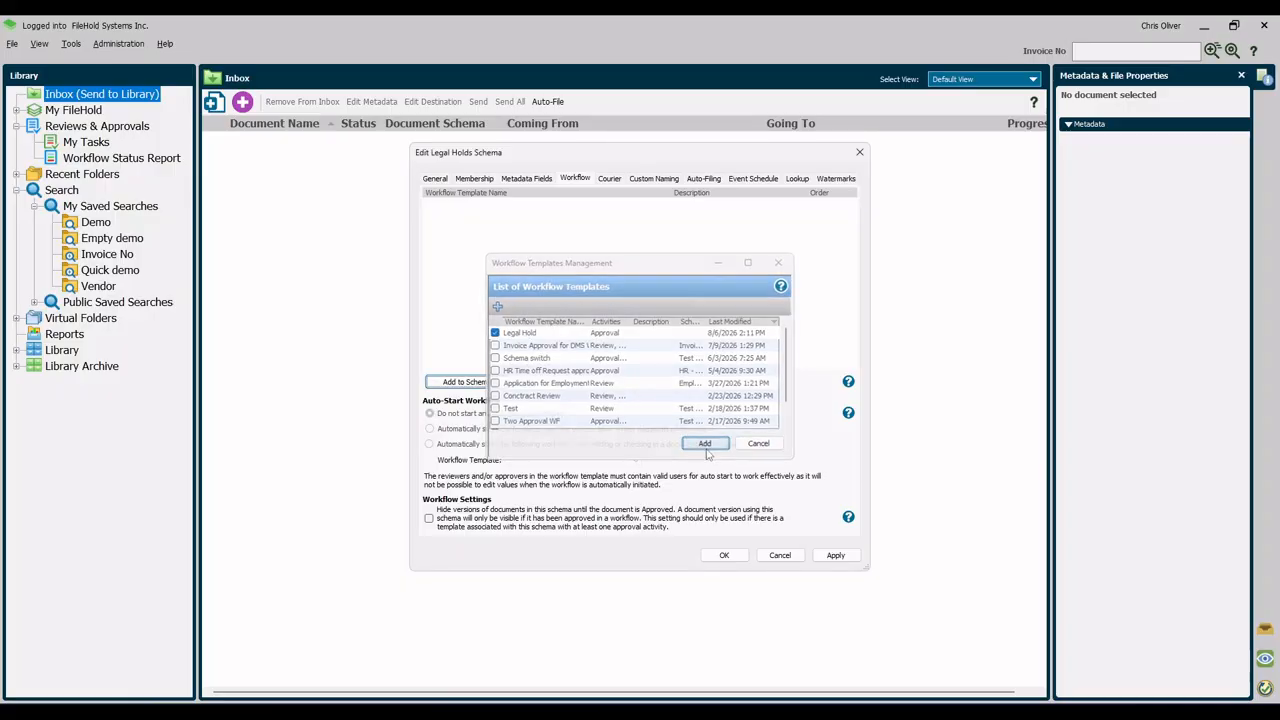
click(705, 444)
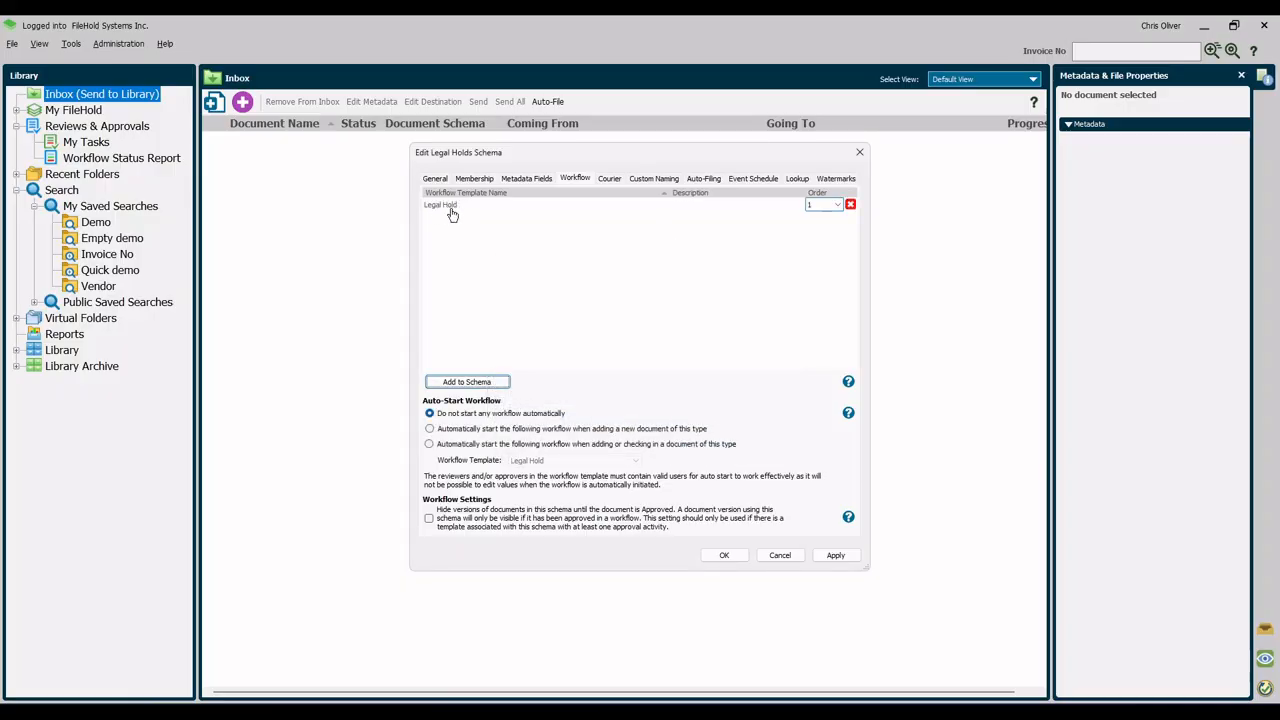
Step: Make the Legal Hold workflow start automatically when a new document of this type is added, then save the schema and close the list
click(430, 429)
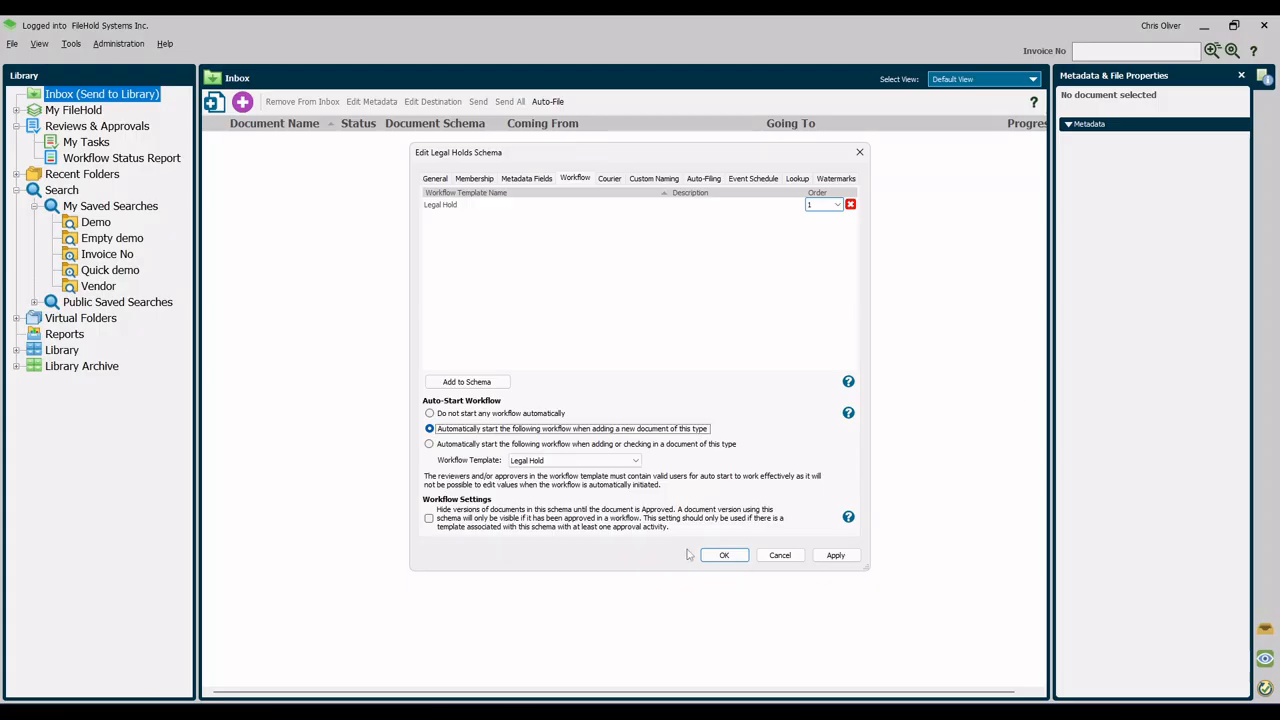
click(743, 561)
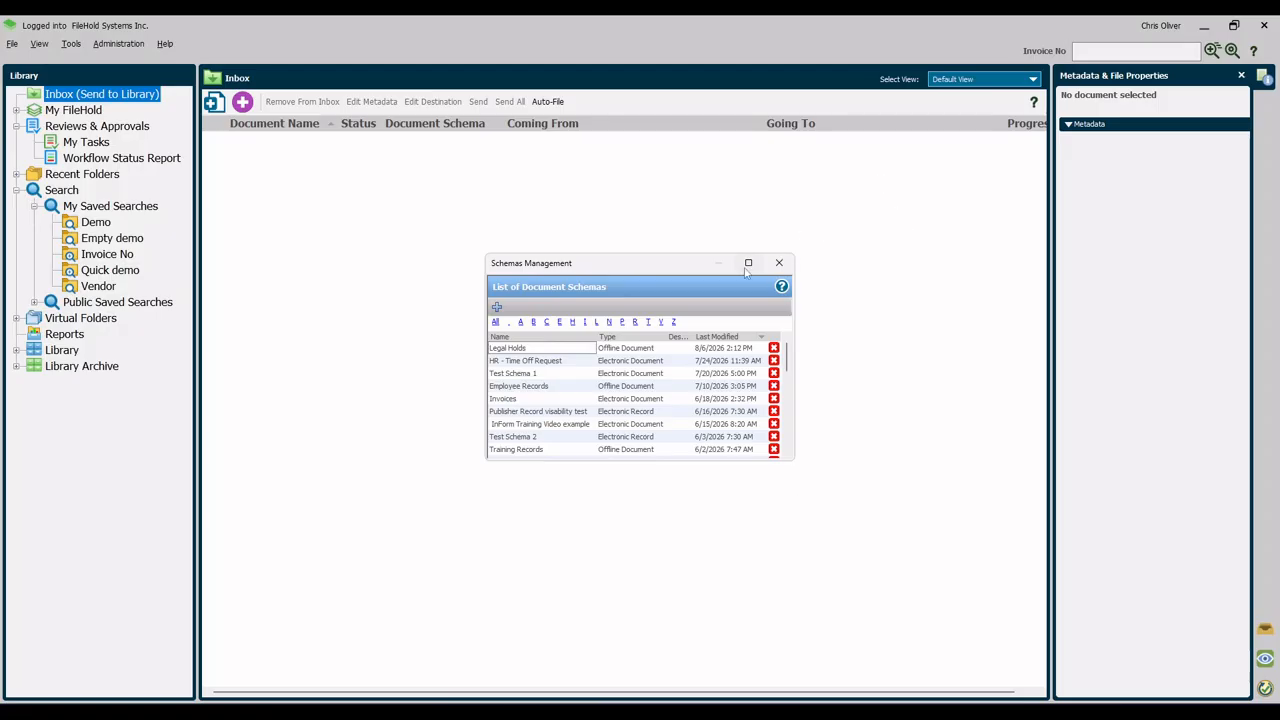
click(779, 263)
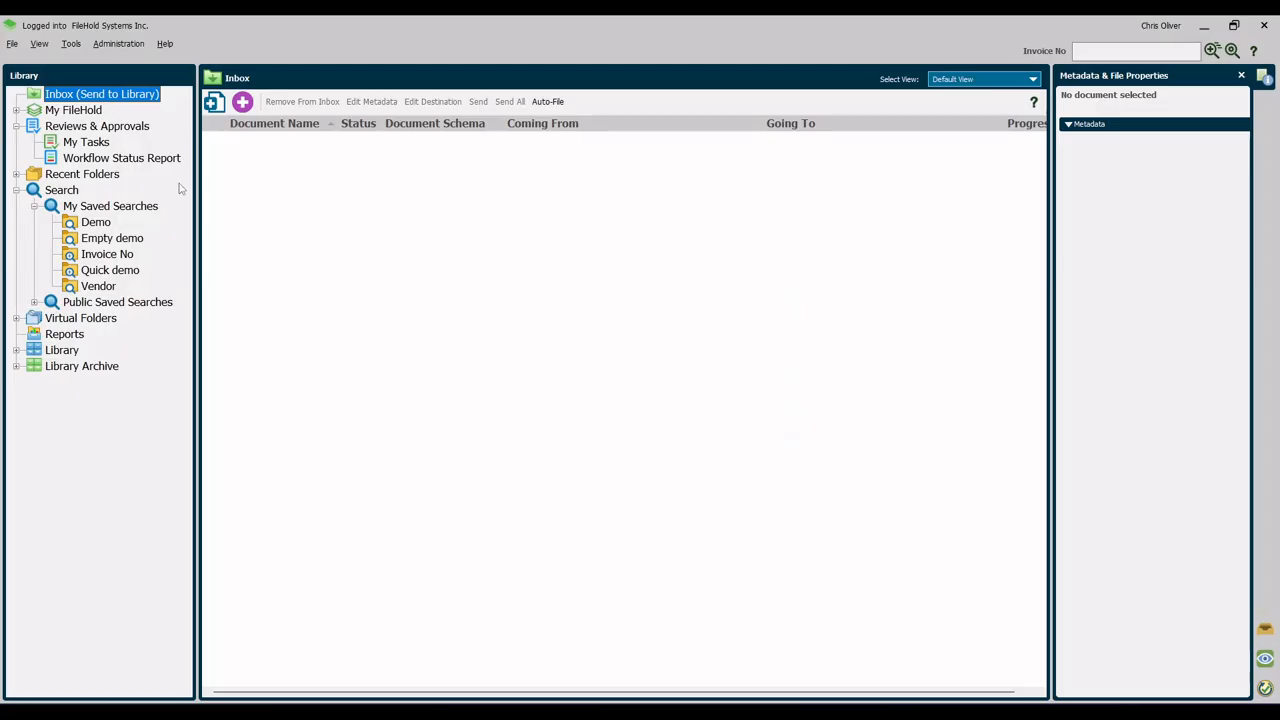
Step: Create a new offline document in the inbox and assign it the Legal Holds schema
click(242, 102)
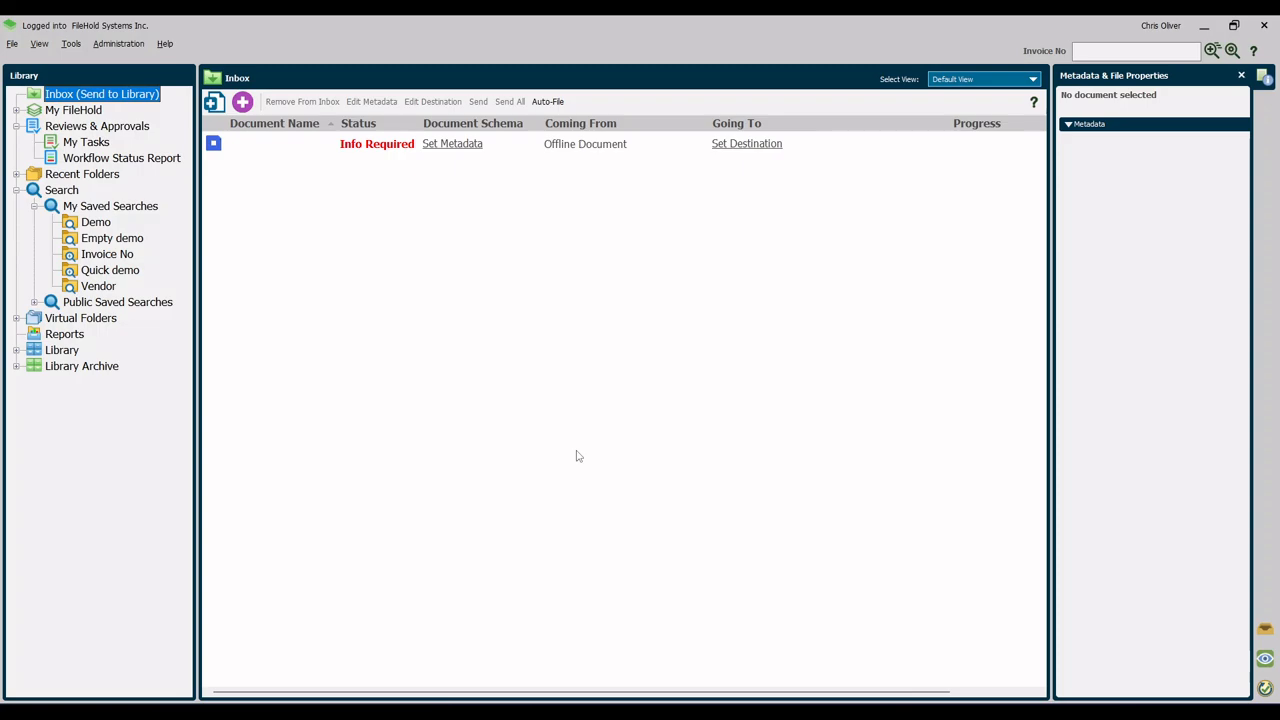
click(450, 158)
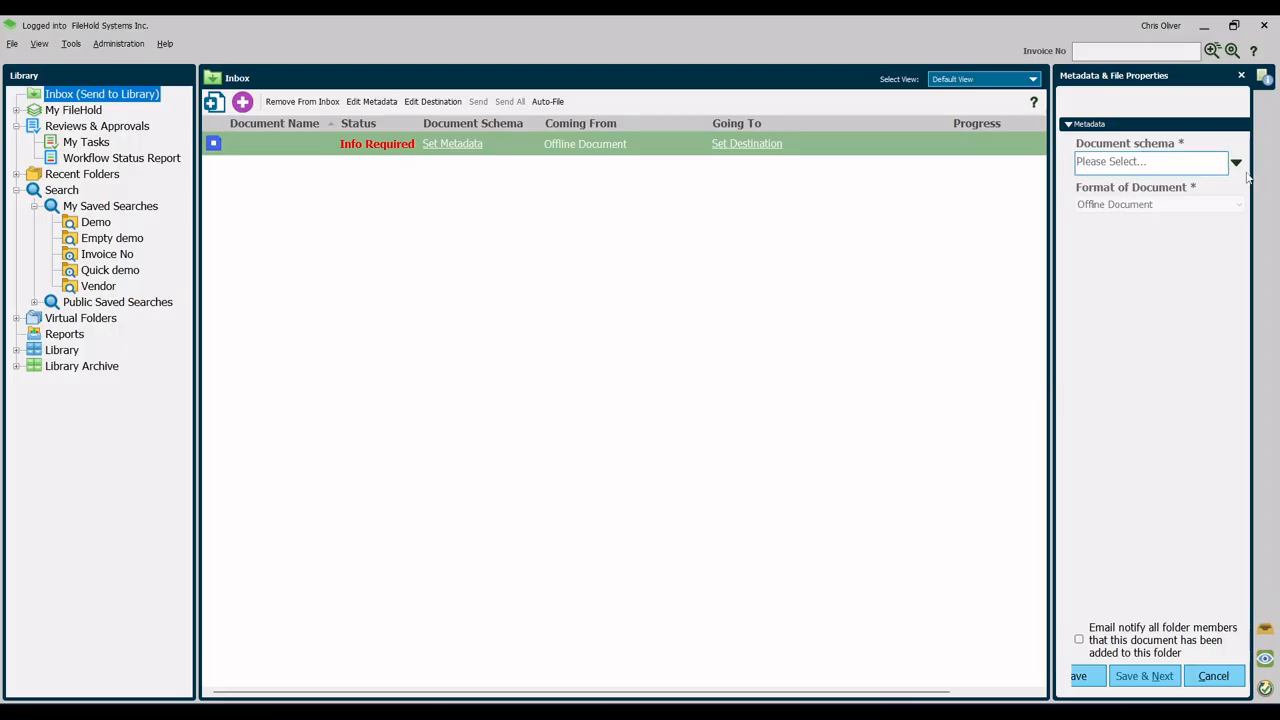
click(1236, 162)
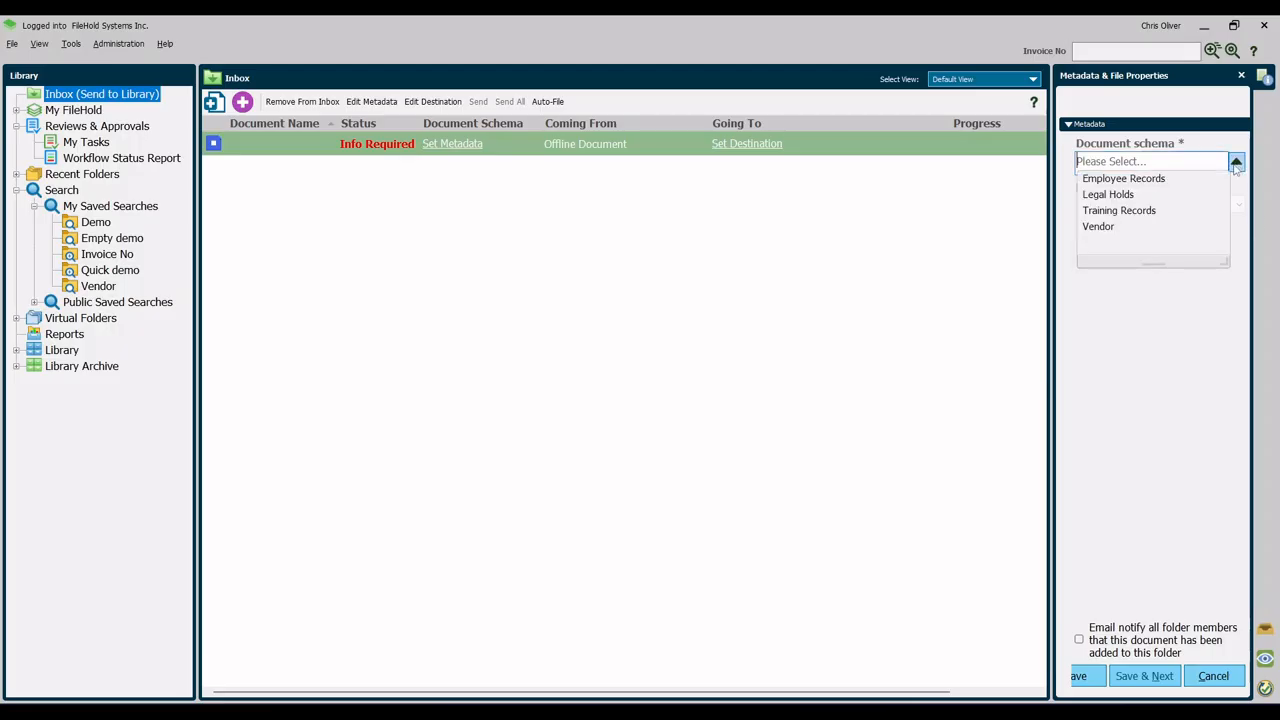
click(1104, 194)
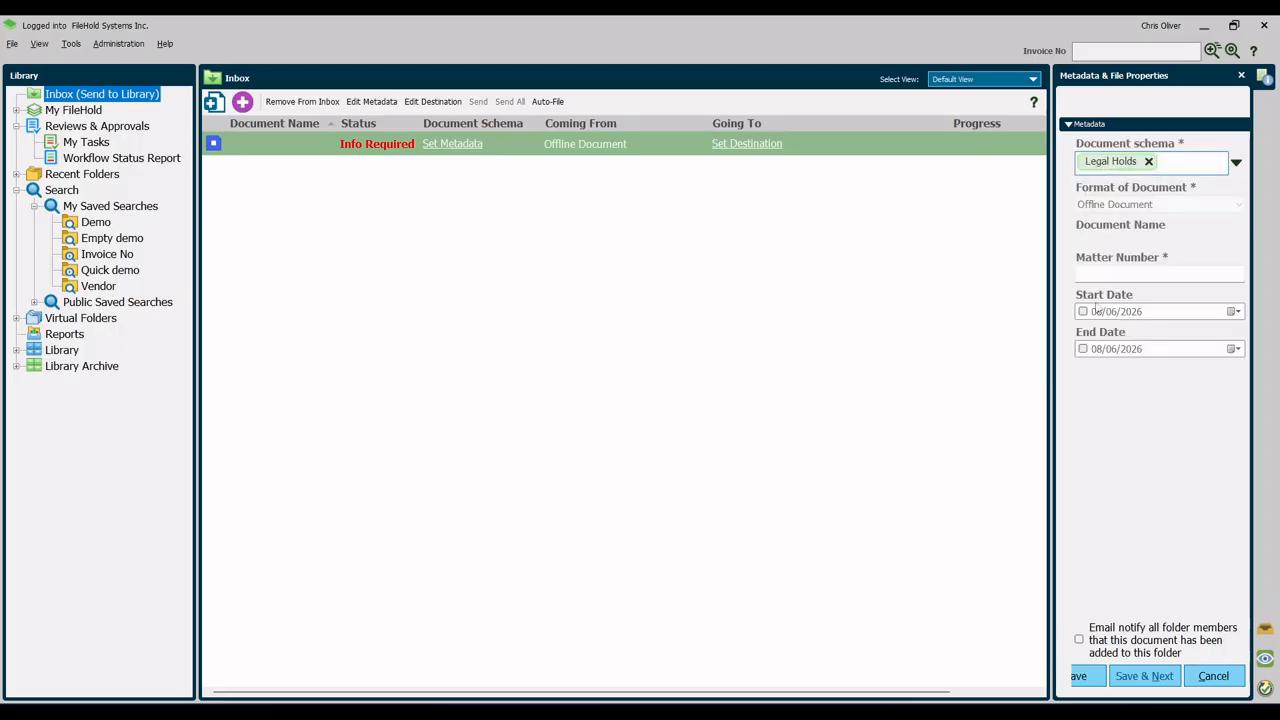
Step: Set the document's Matter Number to "Anconia lawsuit" and its Start Date to 08/06/2026, and save the metadata
click(1095, 274)
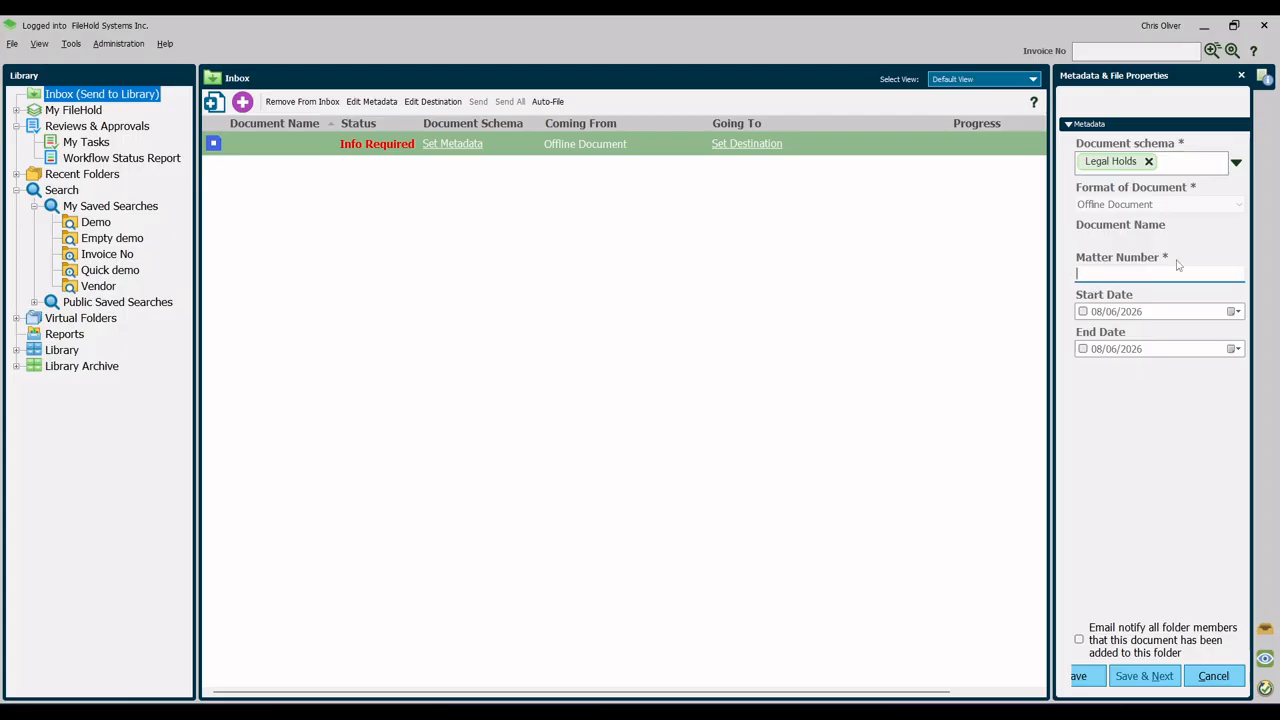
text(Anconia lawsuit)
click(1084, 312)
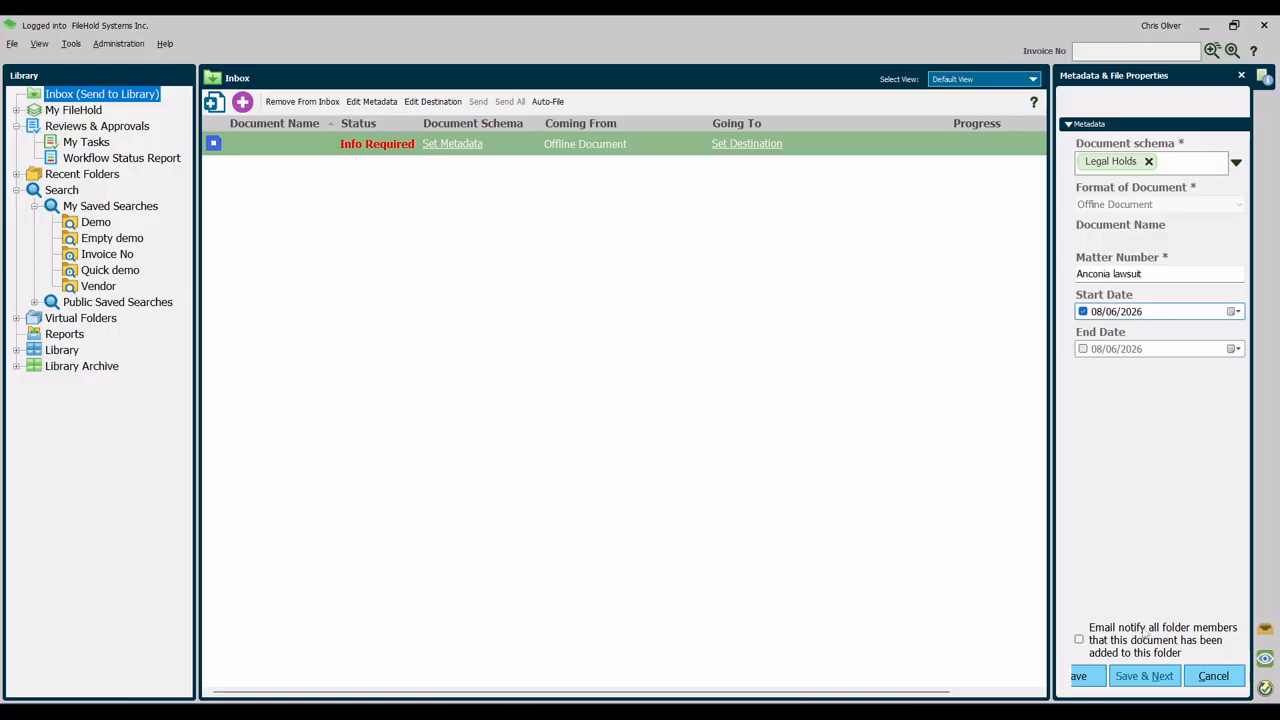
click(1082, 676)
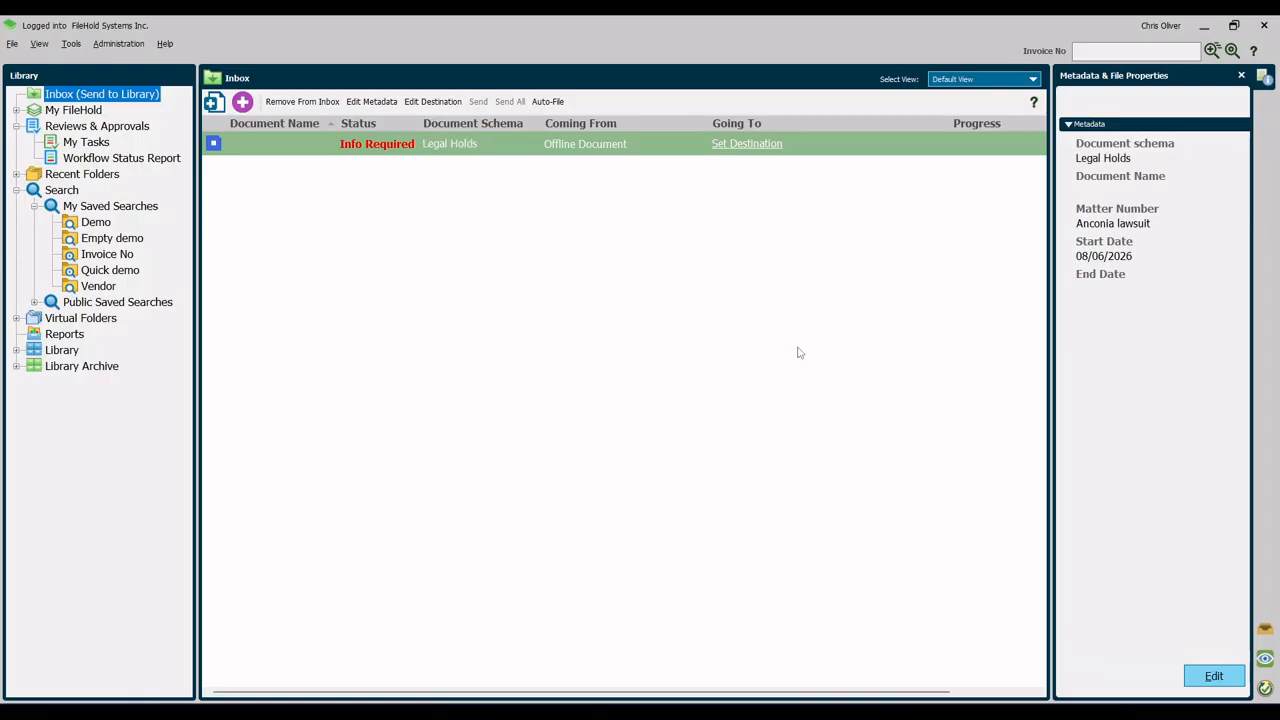
Step: File the legal hold document in the library folder Test / Primary / 1 and view the assigned workflow tasks
click(15, 350)
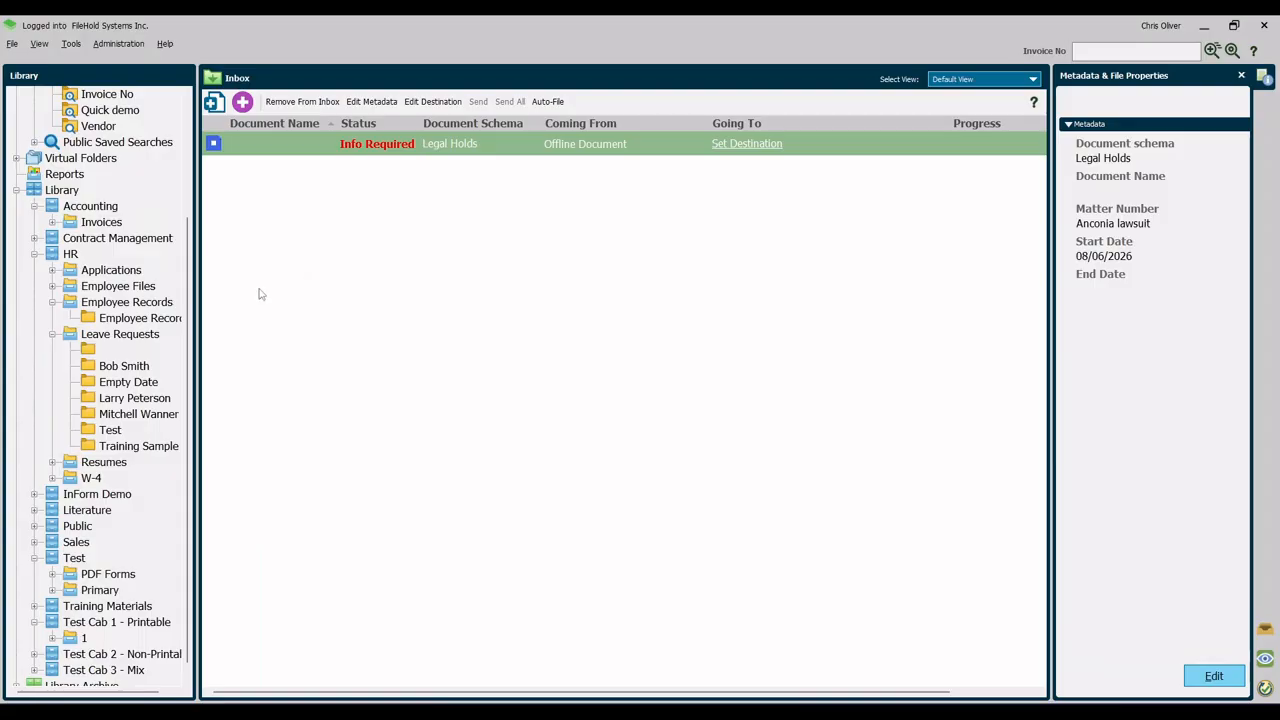
drag(263, 147, 368, 142)
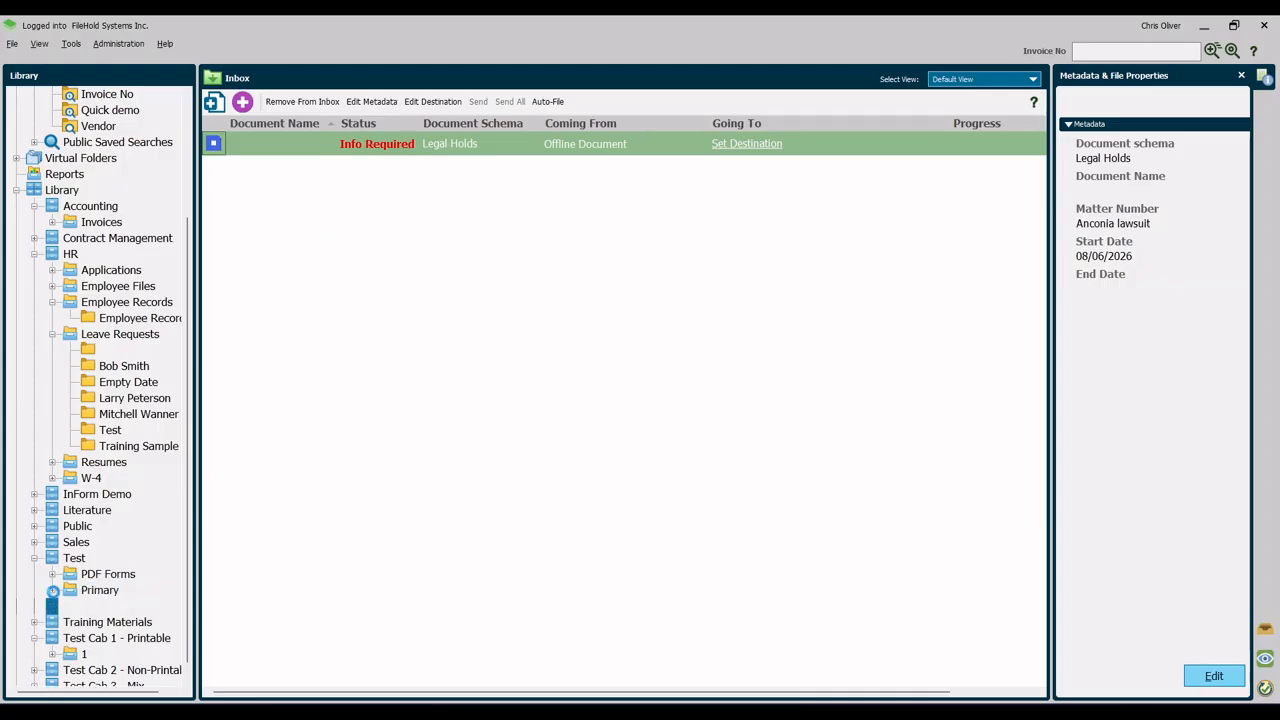
click(52, 590)
drag(284, 148, 104, 604)
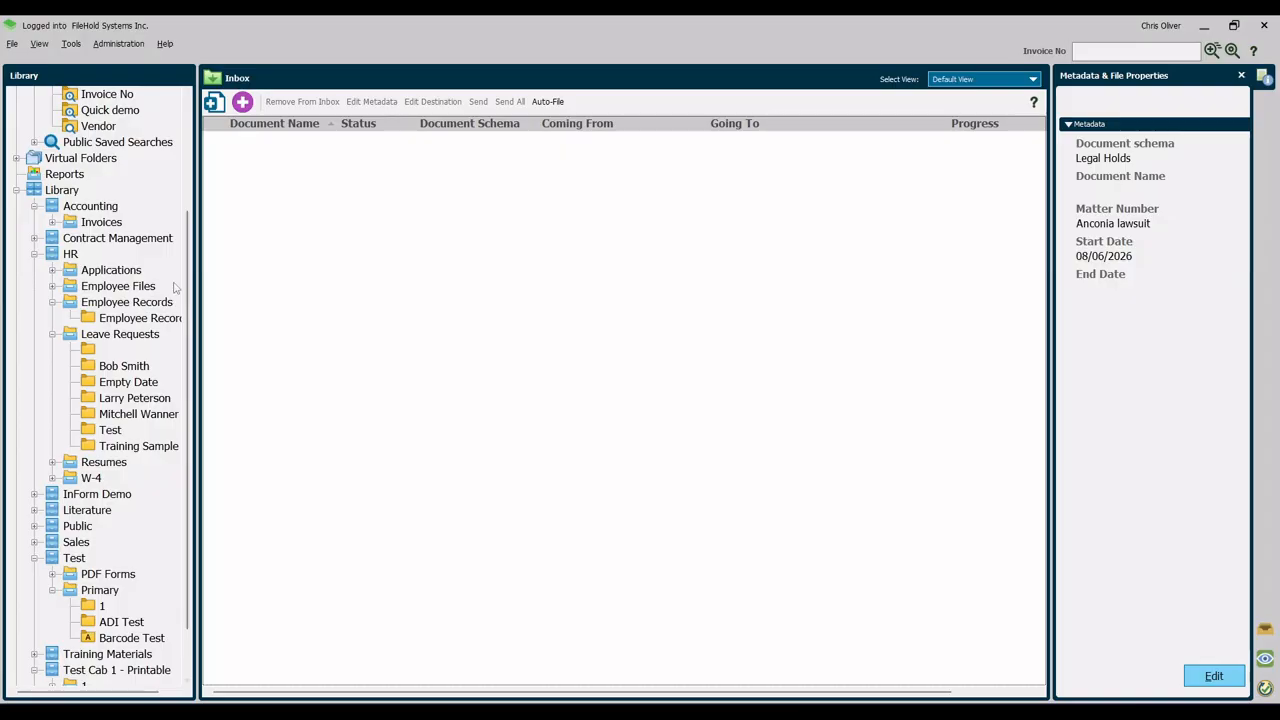
scroll(160, 335, up, 5)
click(86, 142)
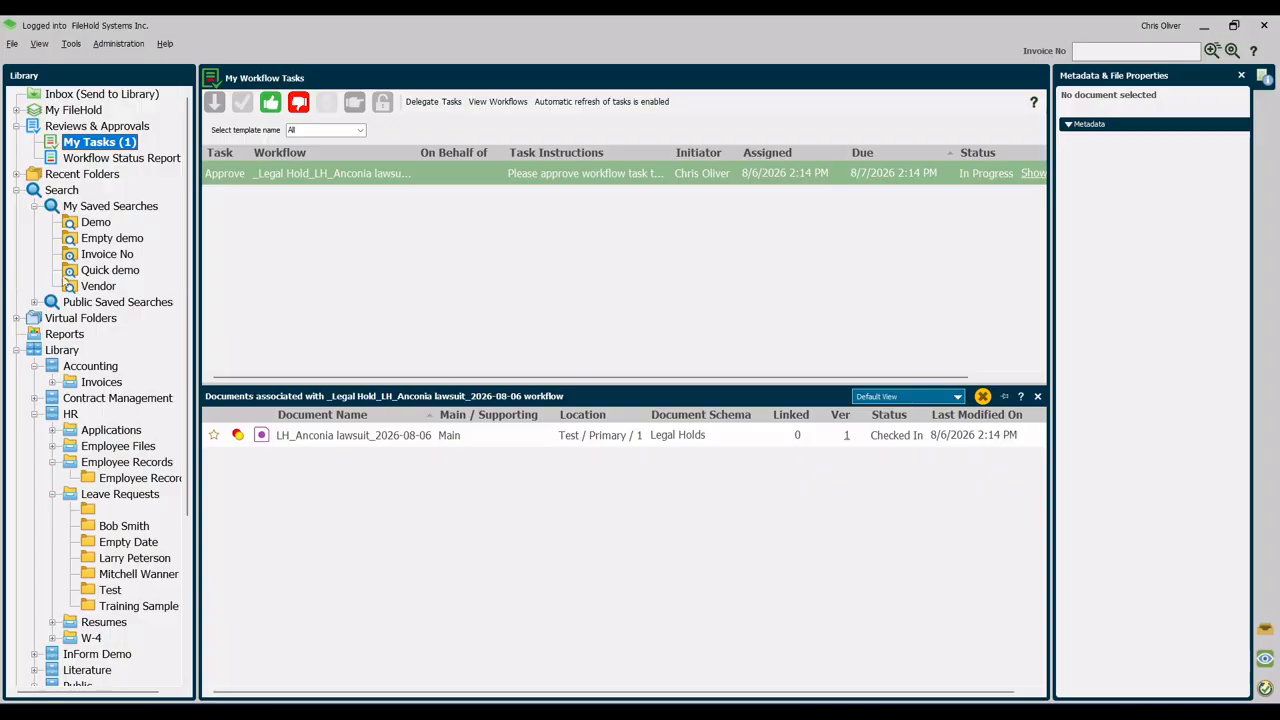
Step: Run the saved Vendor search for documents whose vendor name contains "anconia"
click(98, 286)
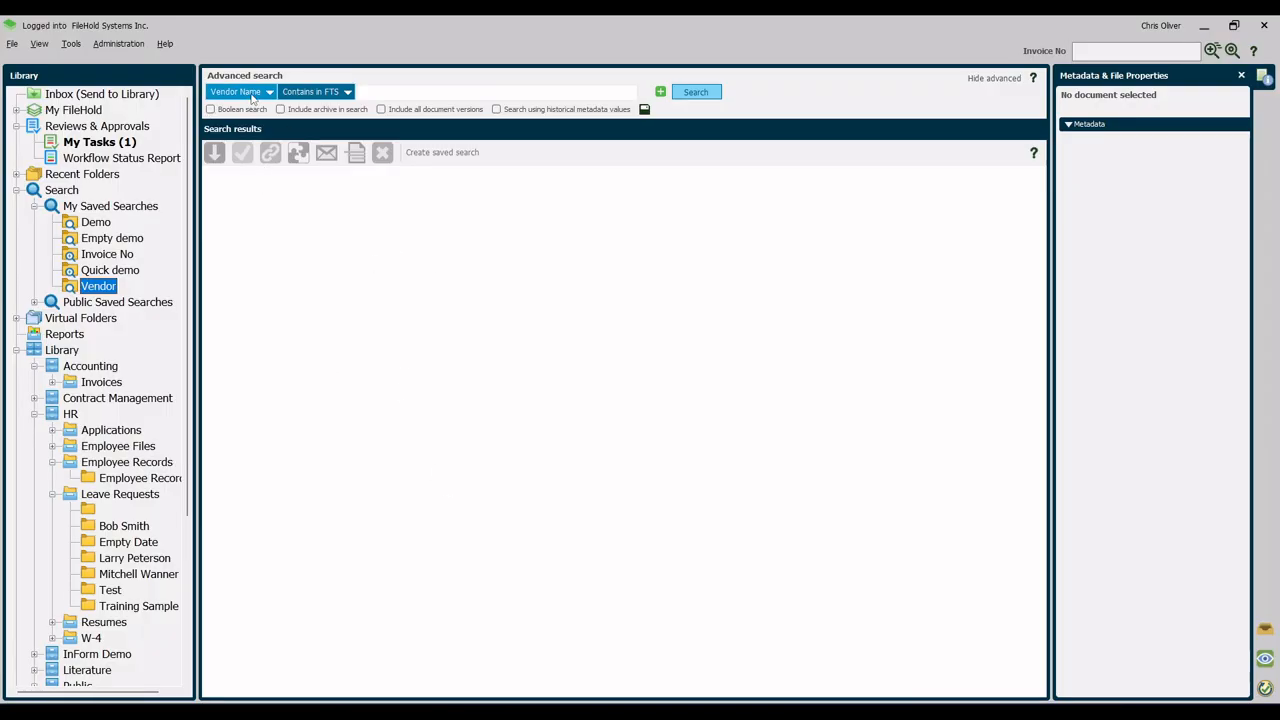
click(438, 87)
text(anconia)
key(Return)
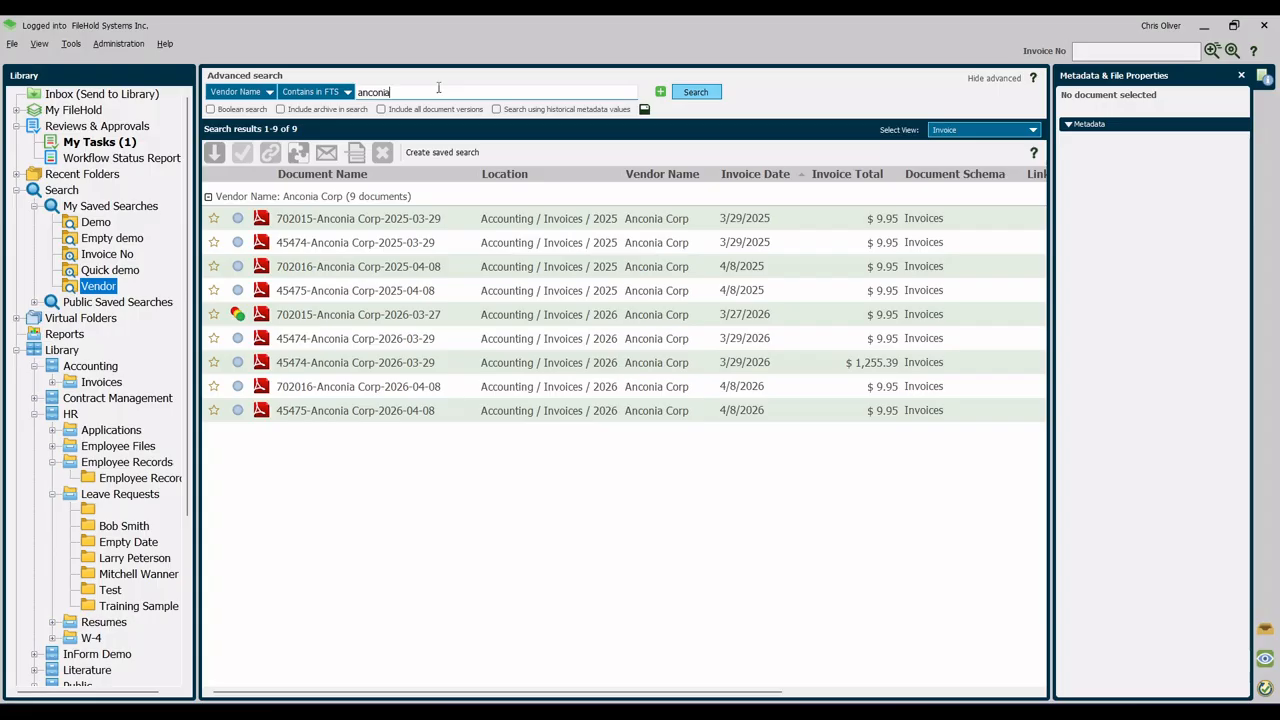
right_click(376, 219)
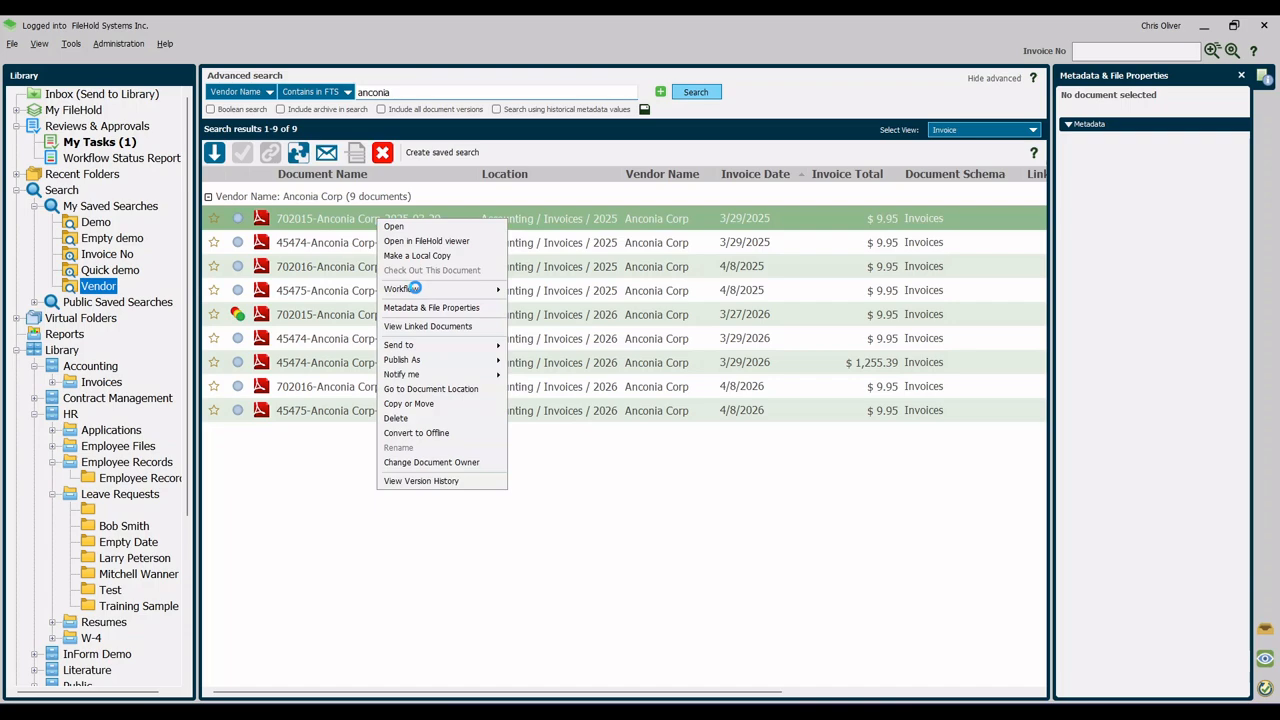
mouse_move(417, 291)
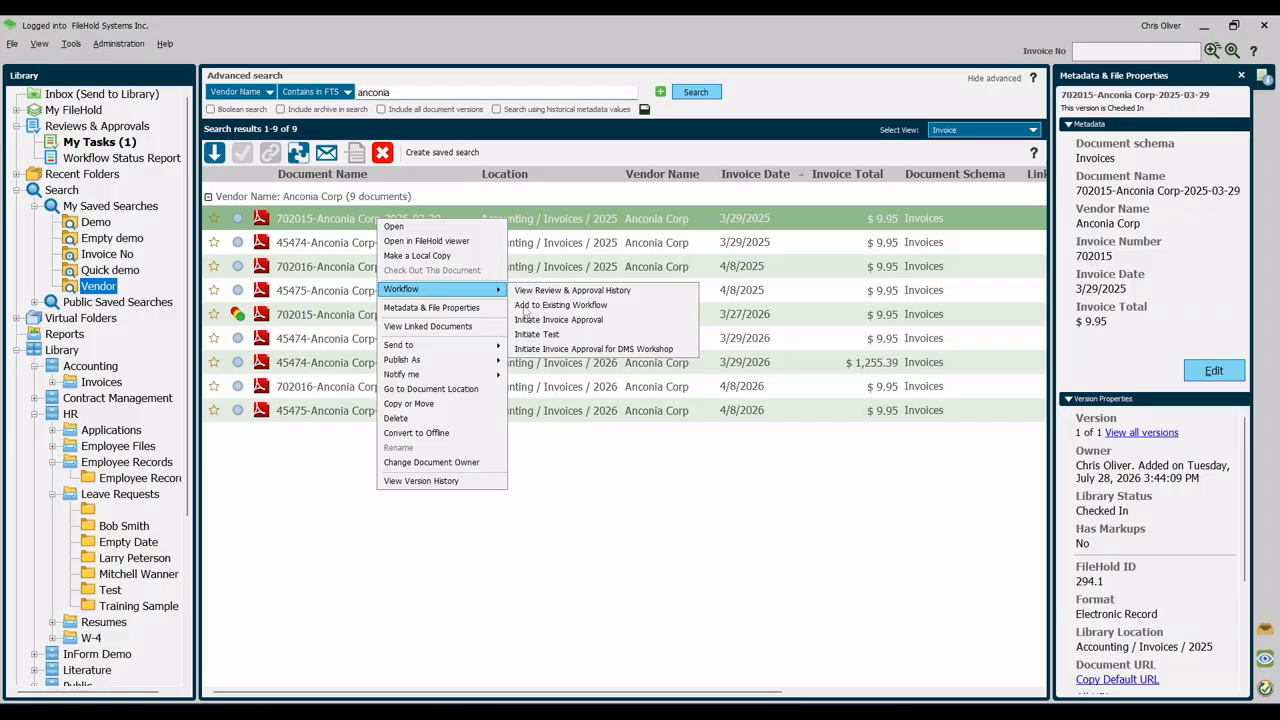
click(773, 558)
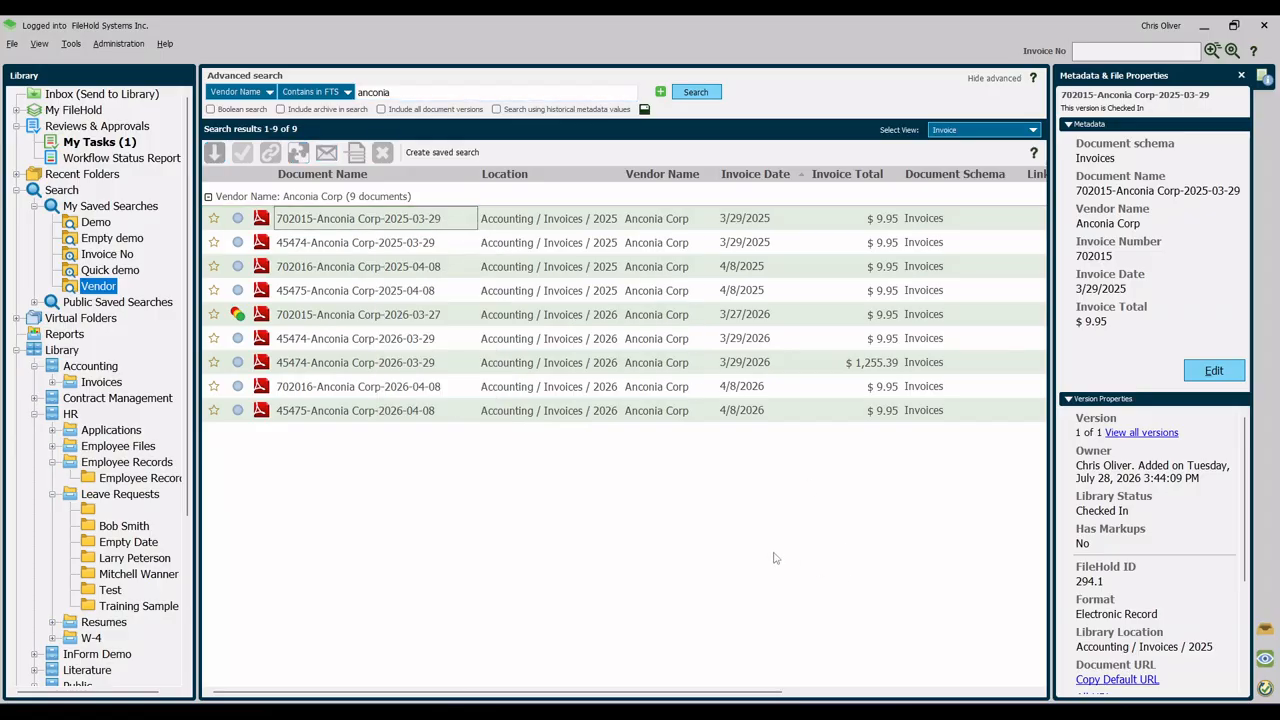
Step: Select all the Anconia Corp invoices found and add them to the existing Anconia lawsuit legal hold workflow as supporting documents
click(353, 218)
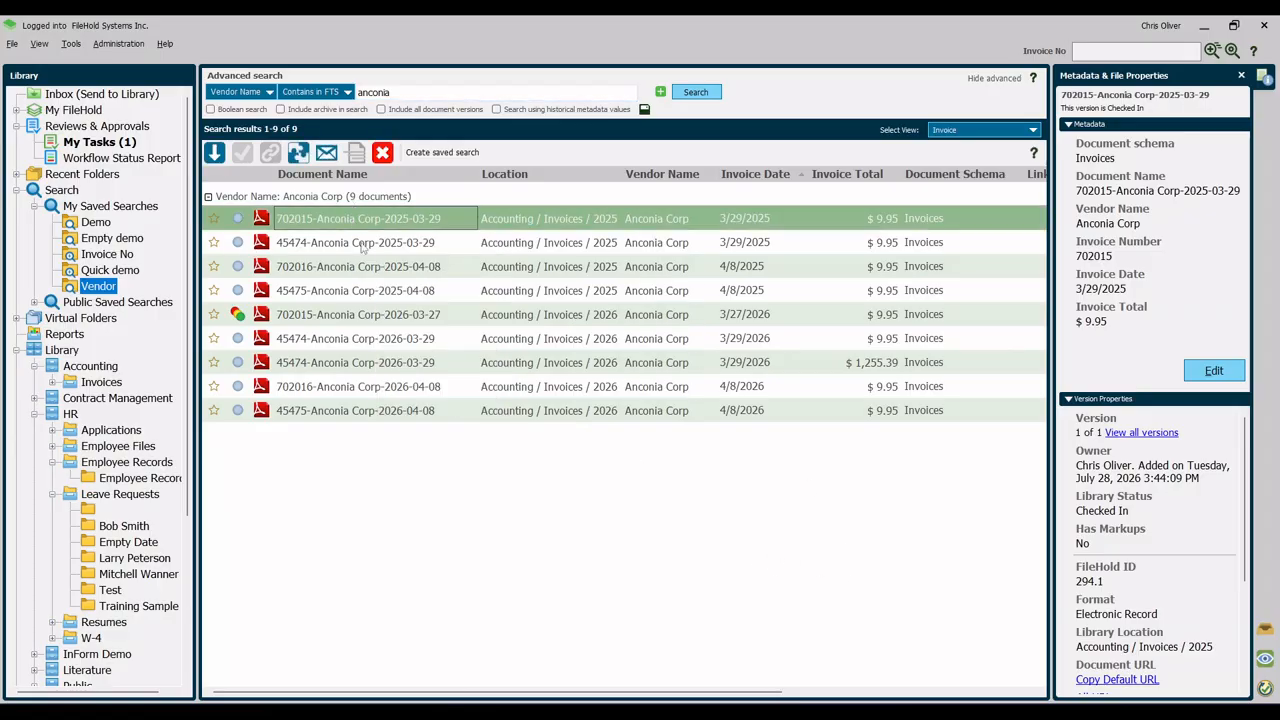
shift+click(358, 411)
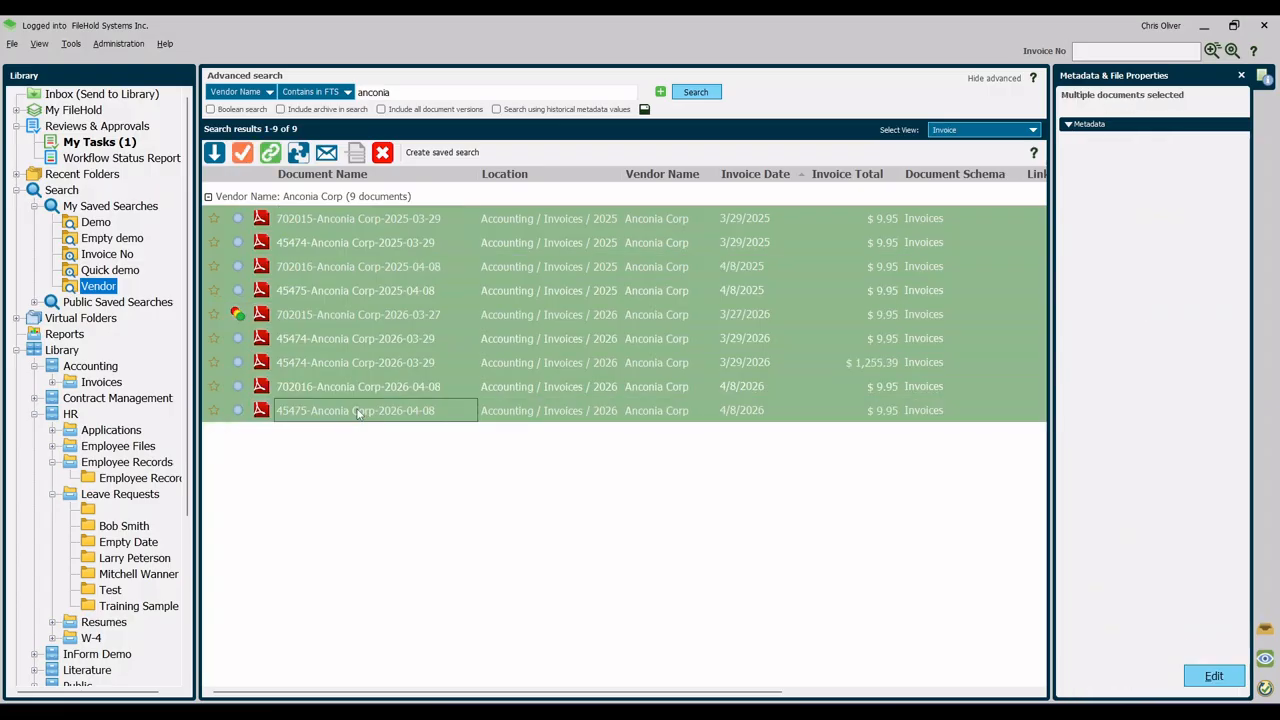
right_click(358, 413)
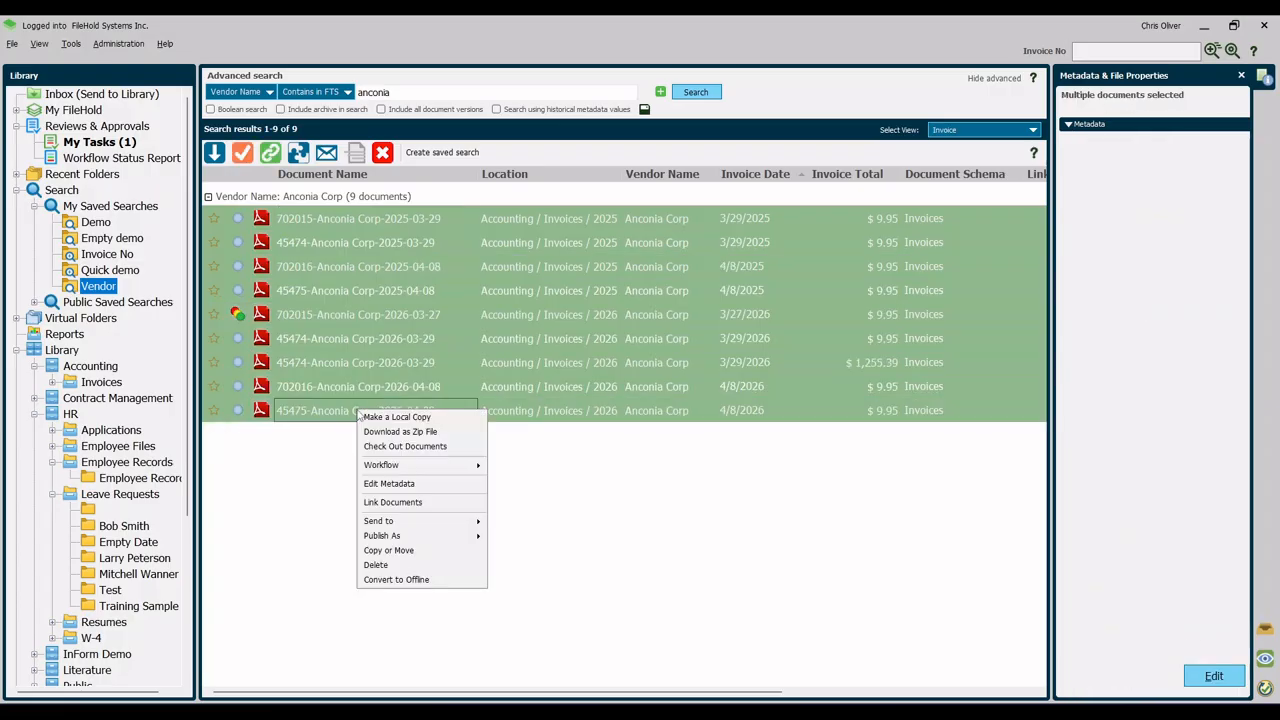
mouse_move(422, 470)
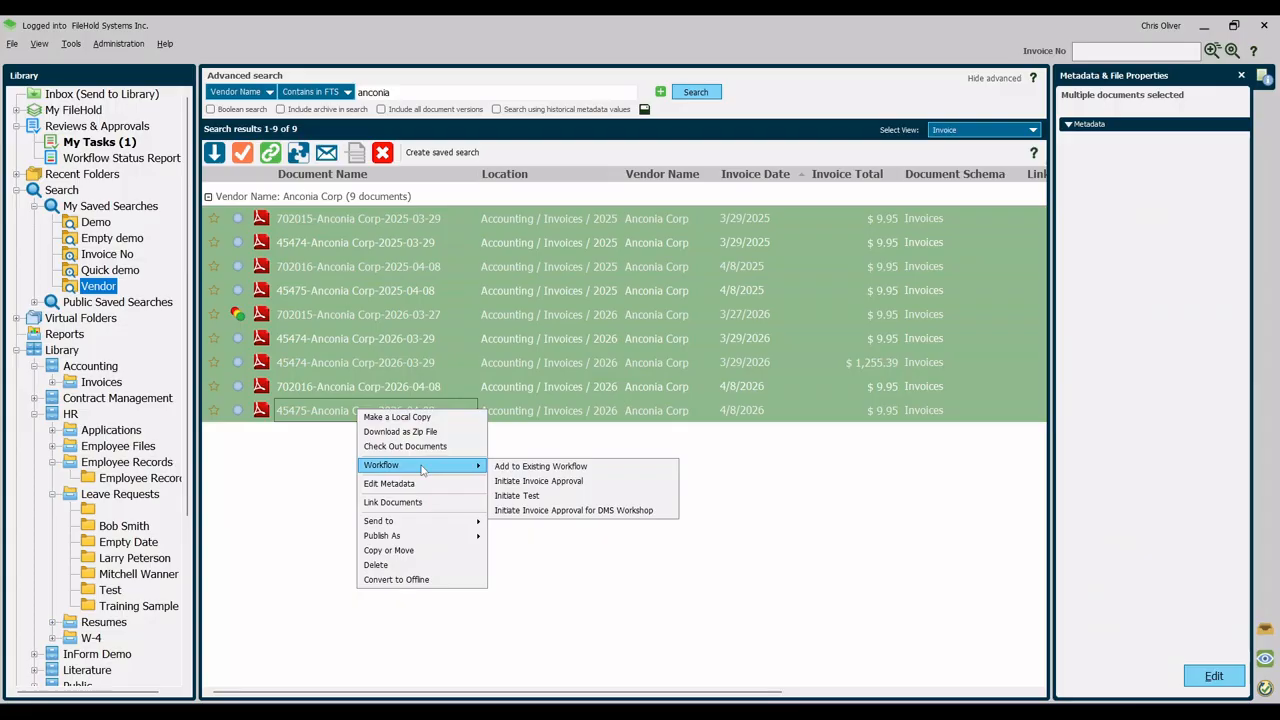
click(512, 468)
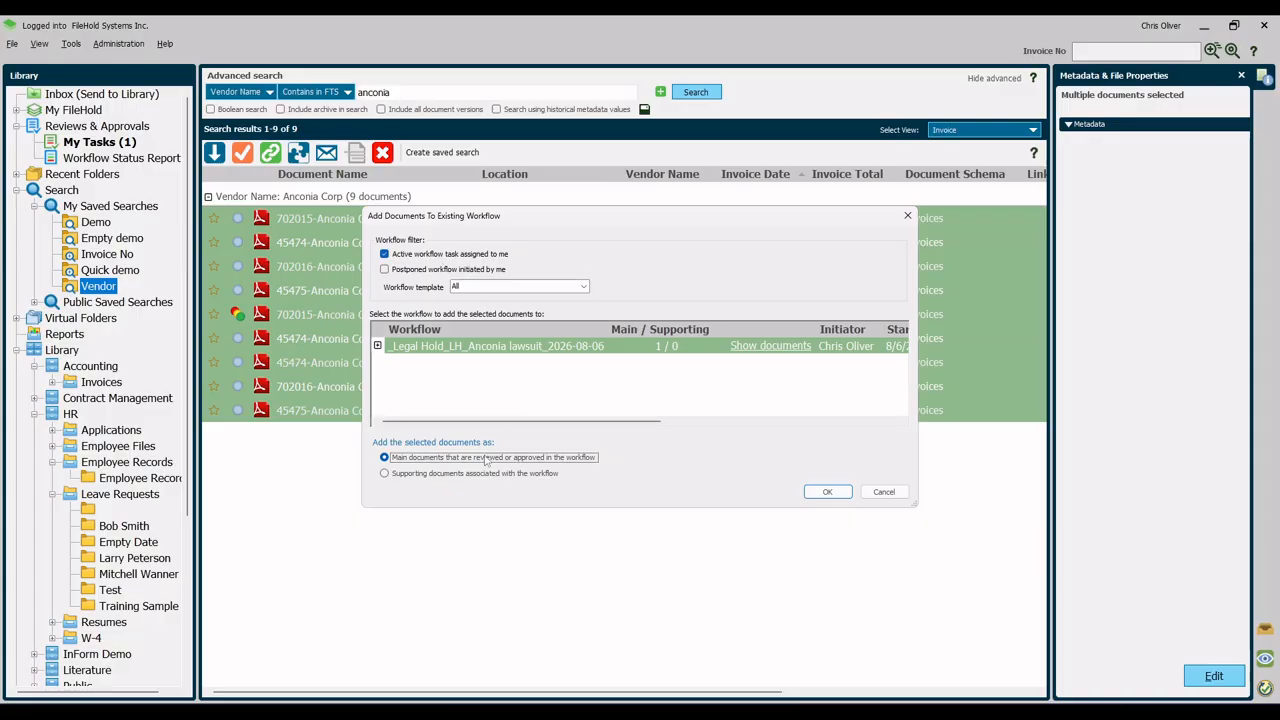
click(385, 474)
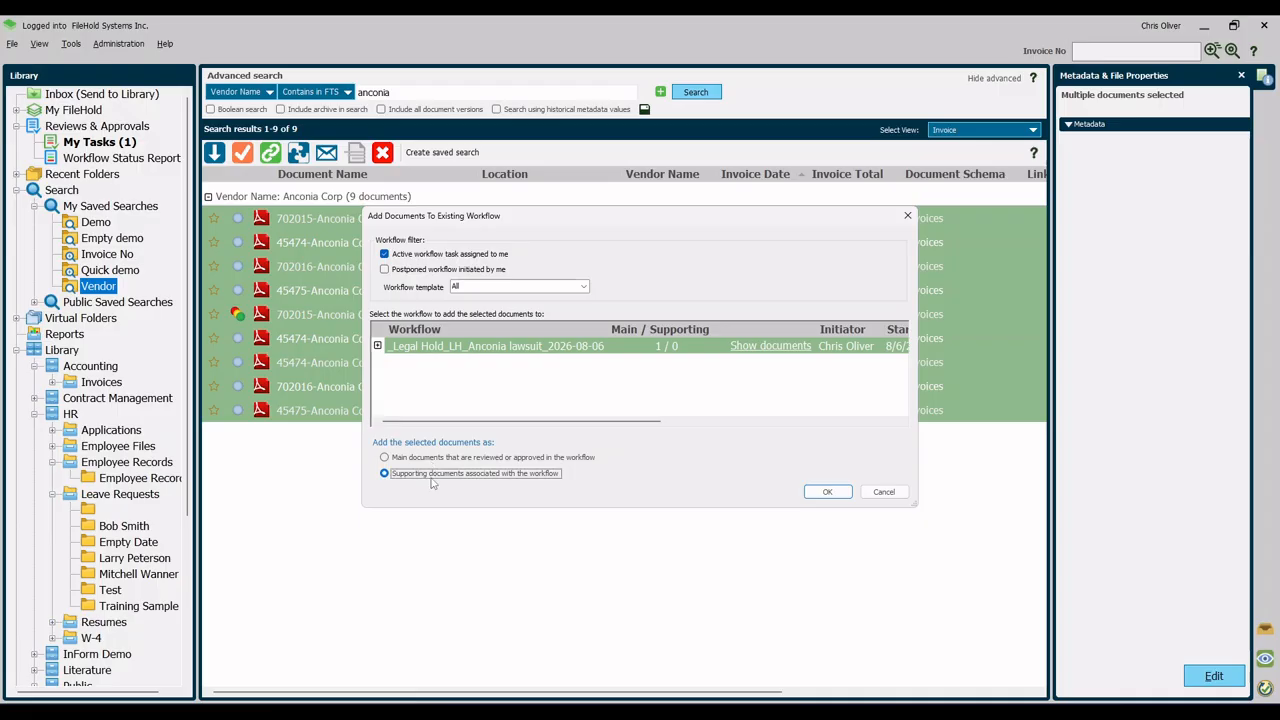
click(806, 494)
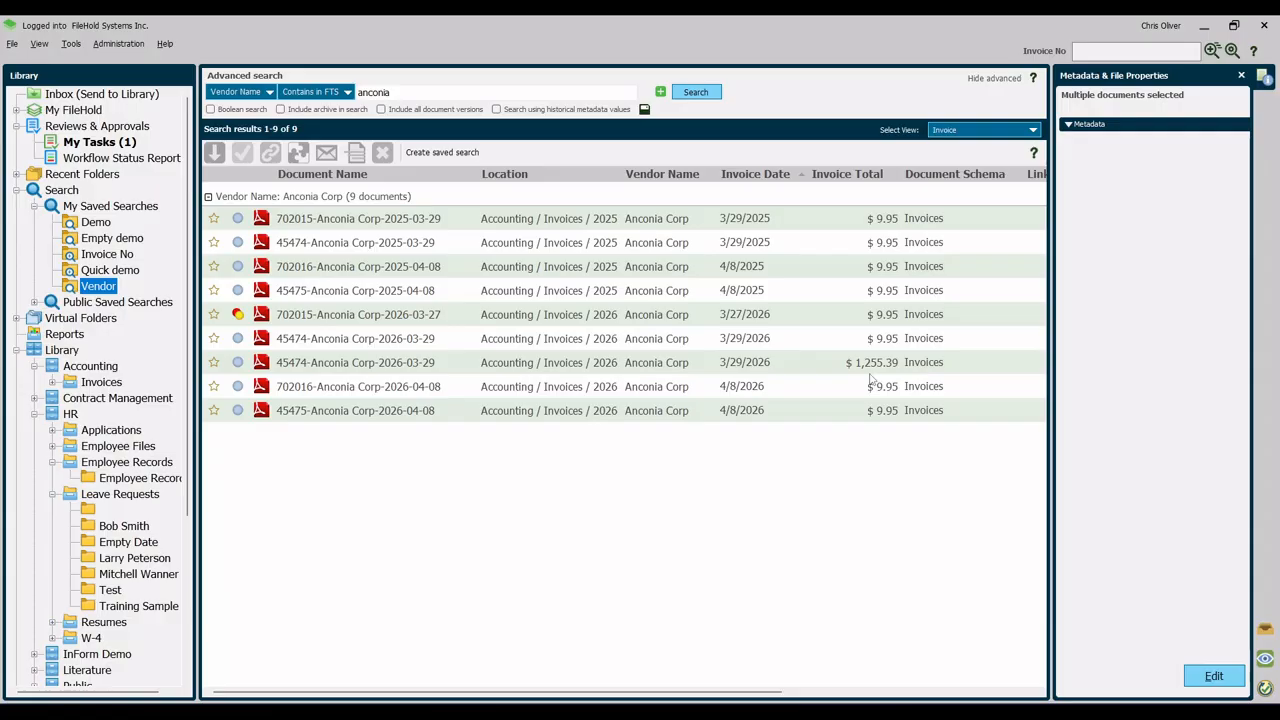
Step: Check the properties of invoice 702015-Anconia Corp-2025-03-29, then inspect the legal hold task's associated documents and invoice 702015-Anconia Corp-2026-03-27
click(388, 220)
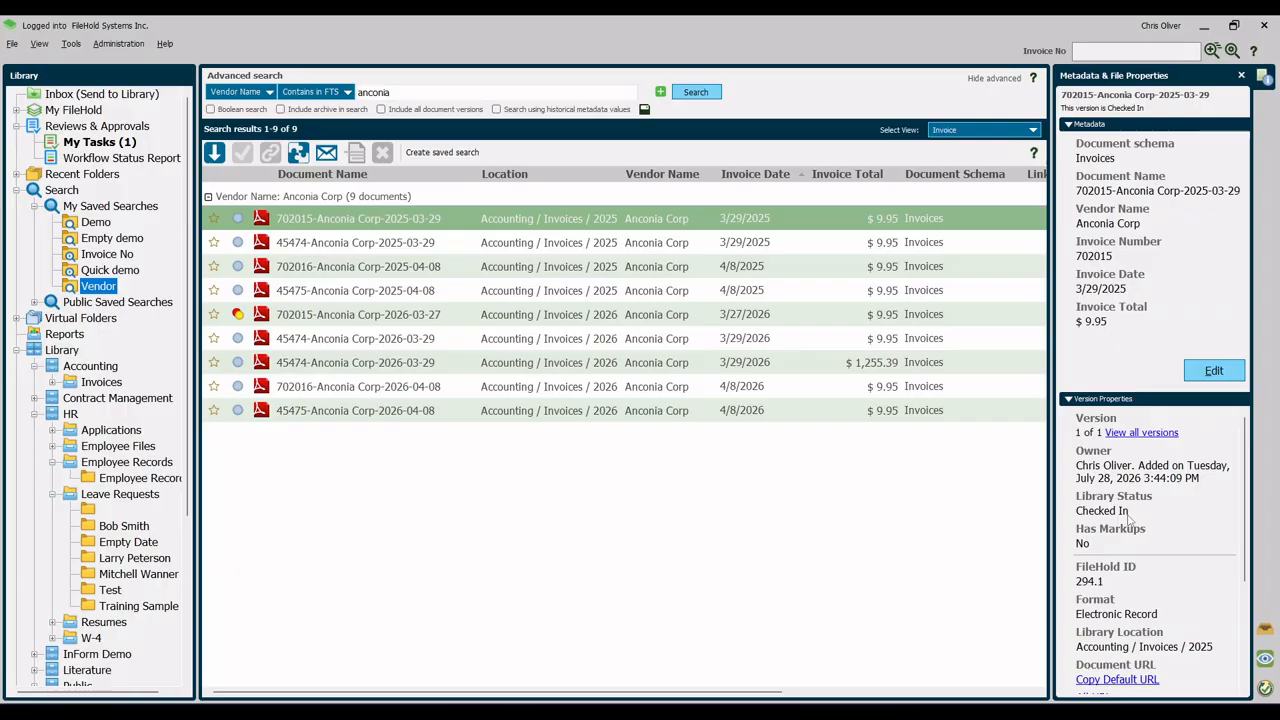
click(86, 146)
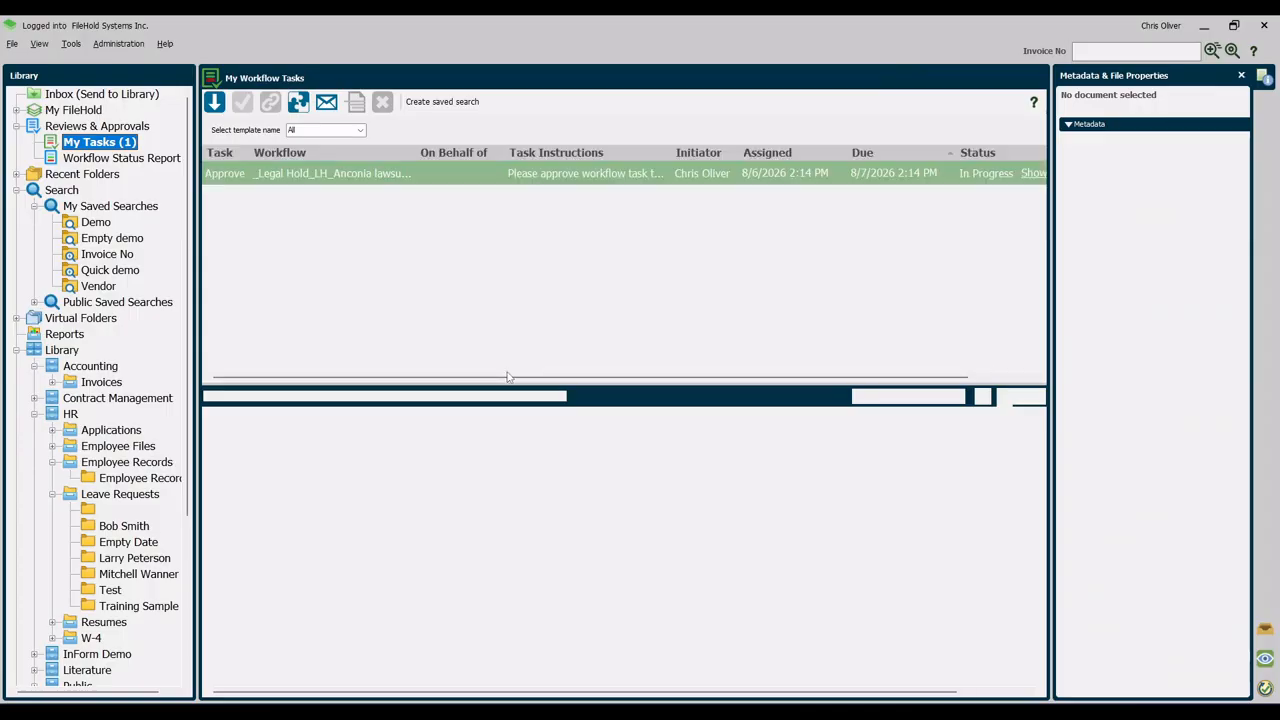
click(318, 180)
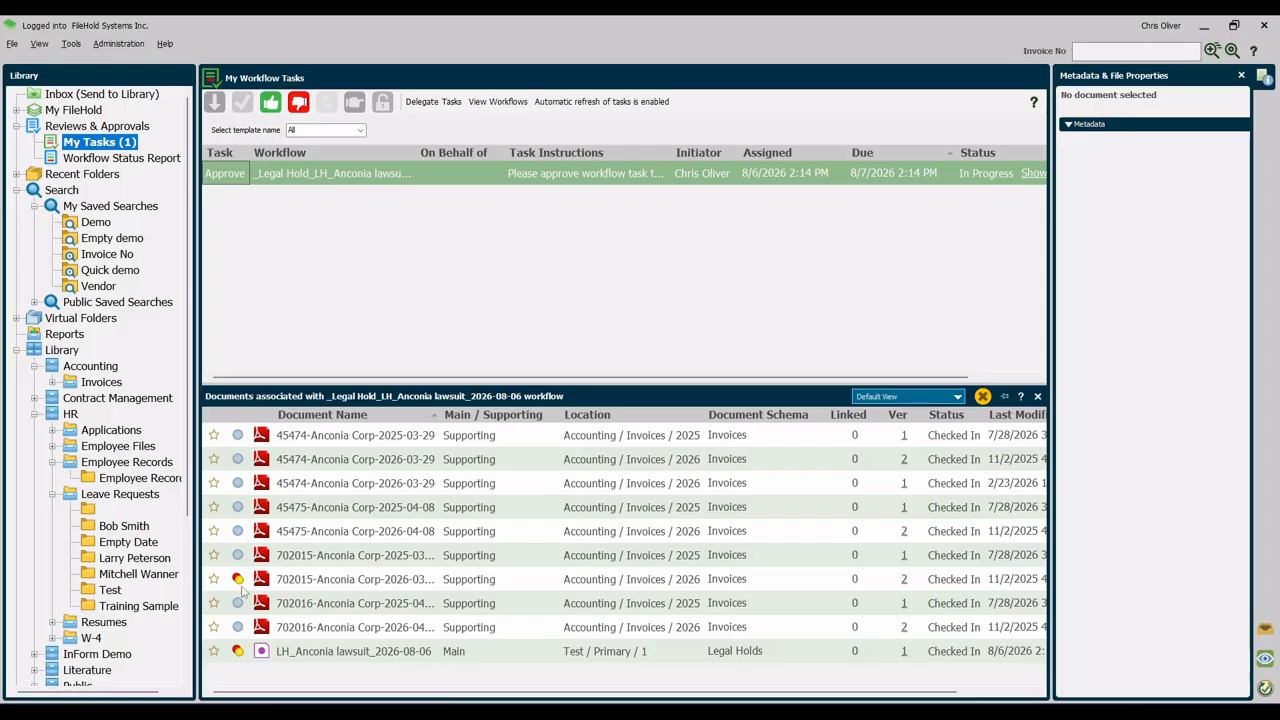
click(322, 587)
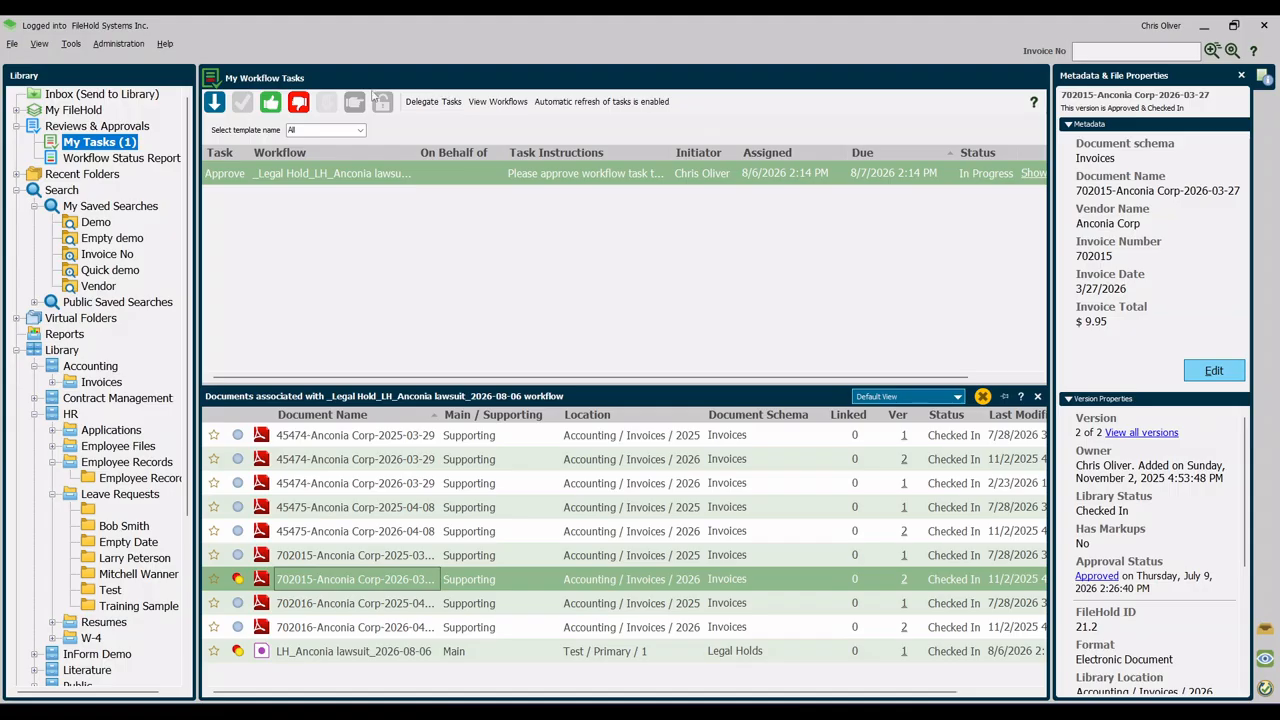
Step: Open the approval form for the legal hold task and review its task details and workflow history
click(271, 105)
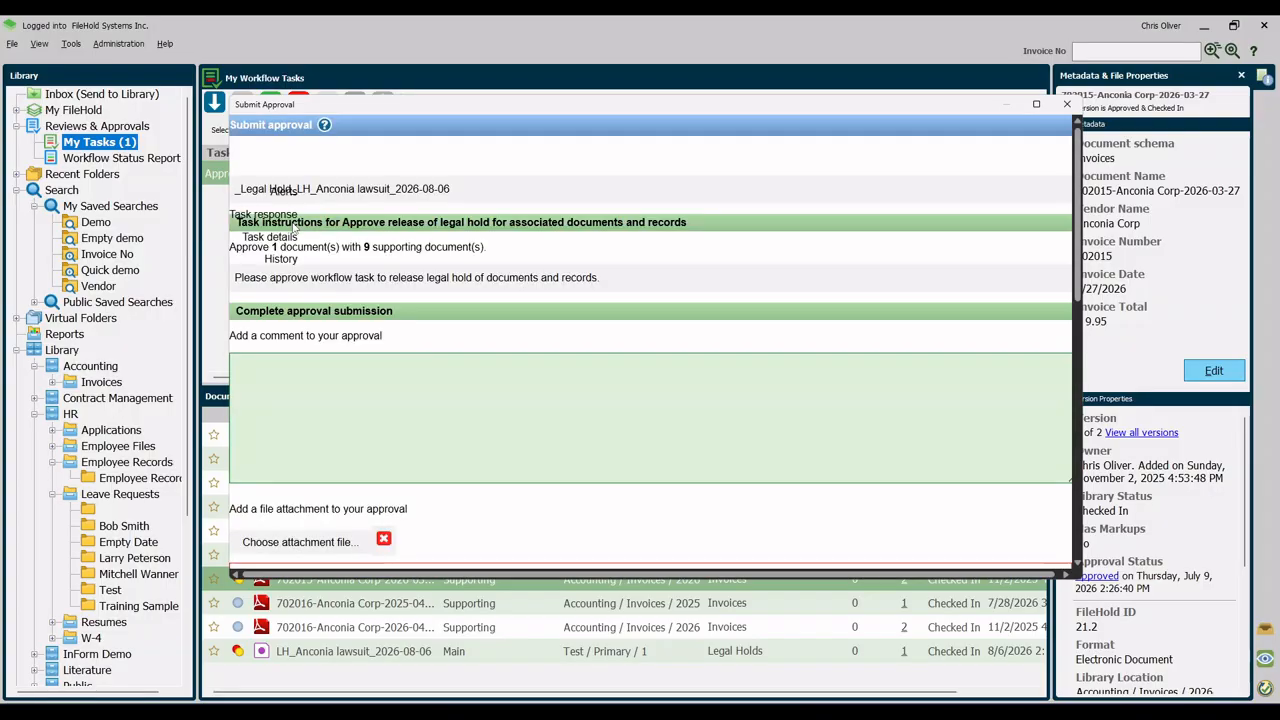
scroll(563, 270, down, 5)
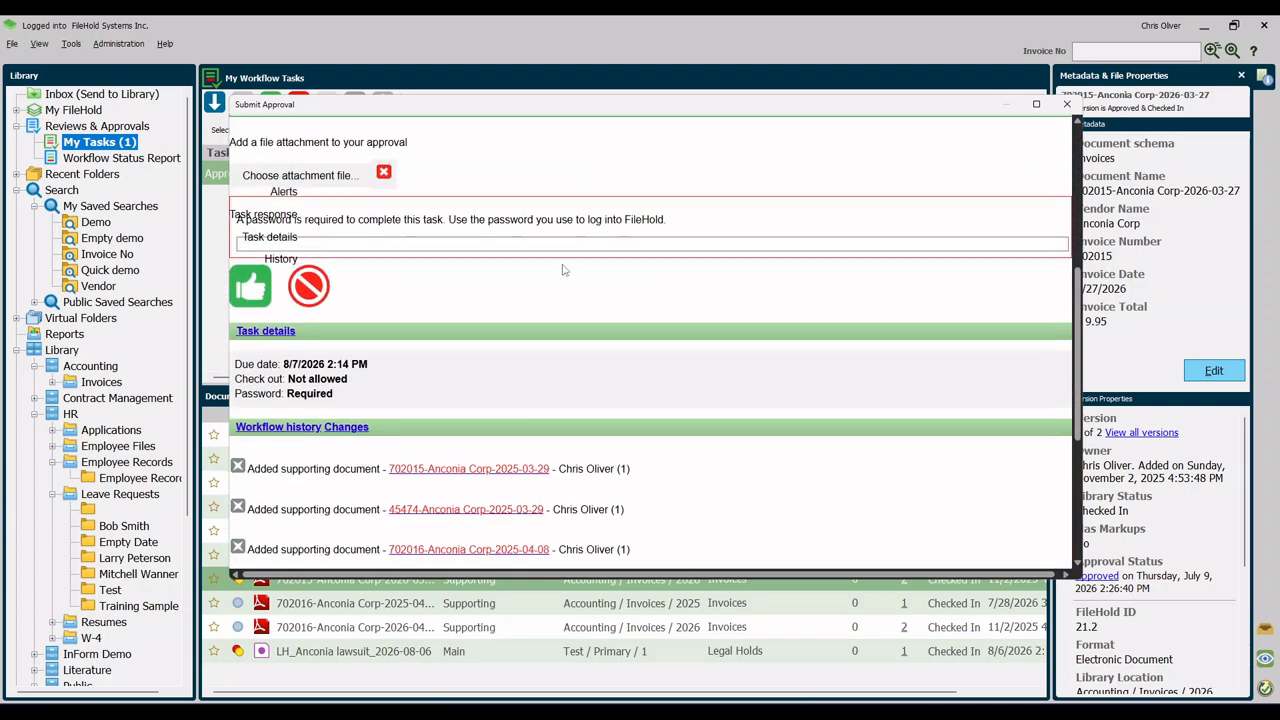
scroll(563, 270, down, 1)
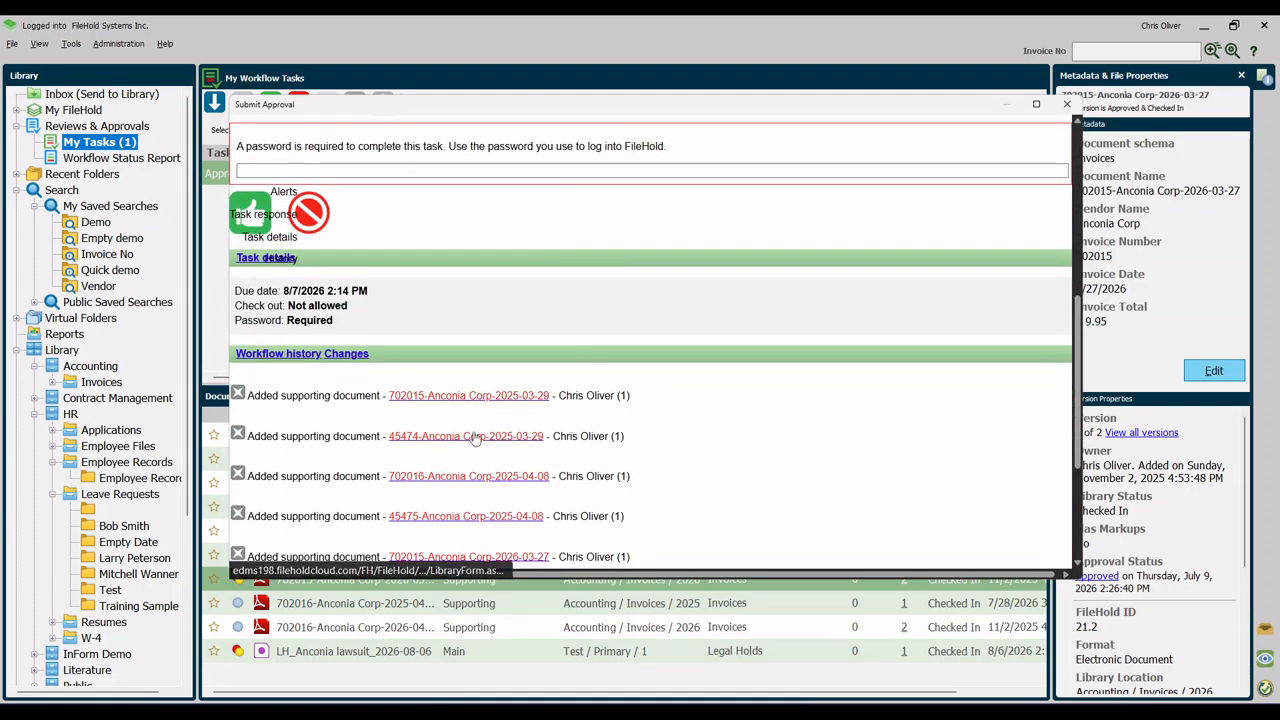
scroll(470, 400, down, 1)
scroll(470, 345, down, 2)
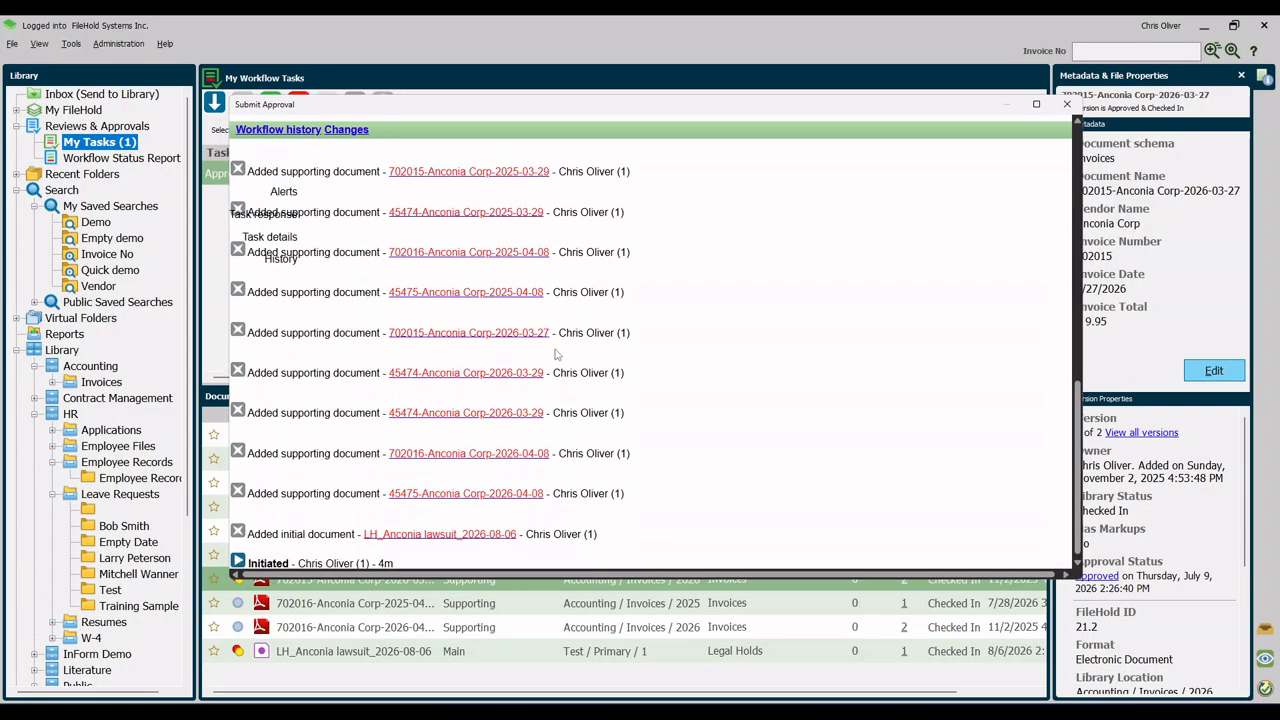
scroll(465, 511, up, 10)
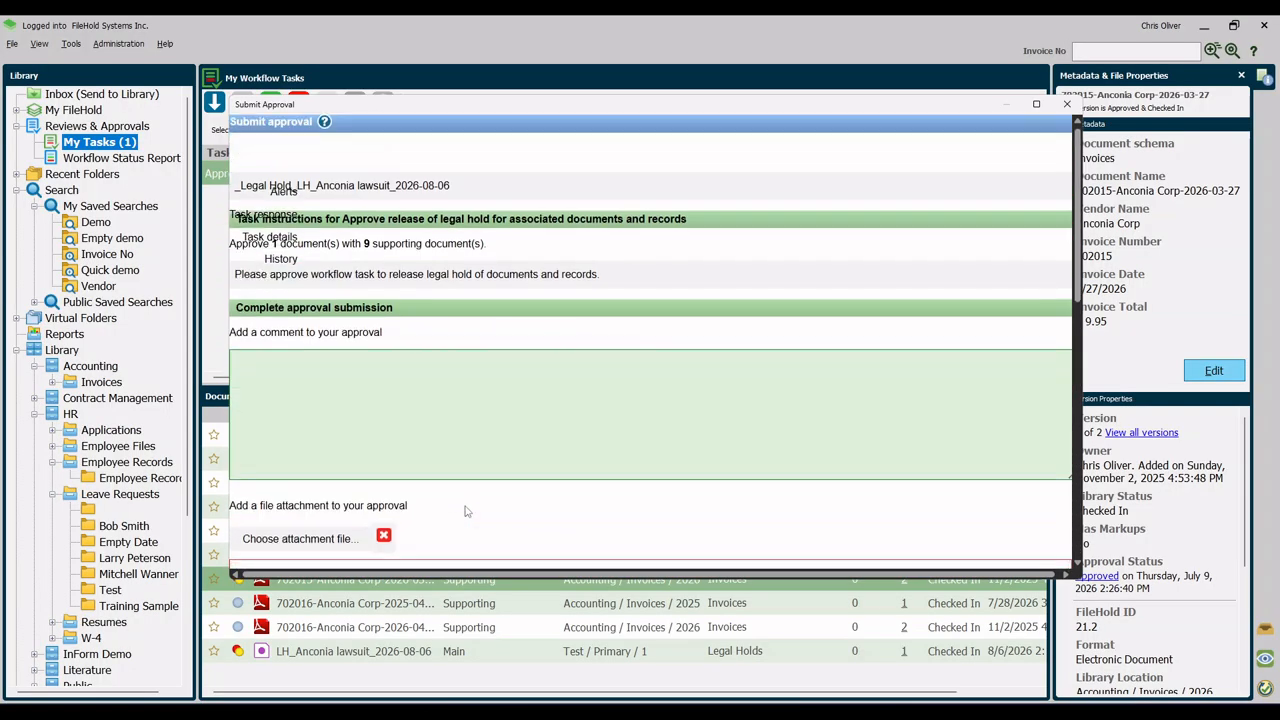
Step: Enter the account password in the approval form and submit the approval to release the legal hold
scroll(465, 511, down, 3)
click(240, 513)
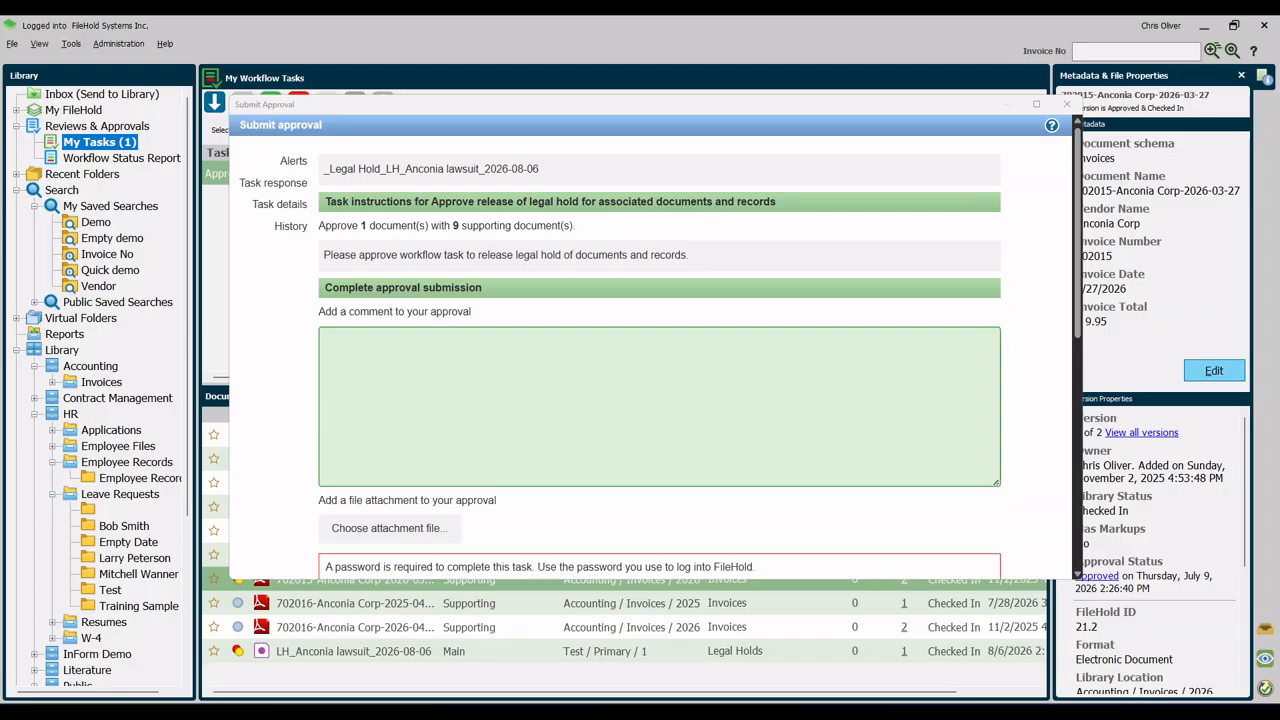
scroll(660, 400, down, 3)
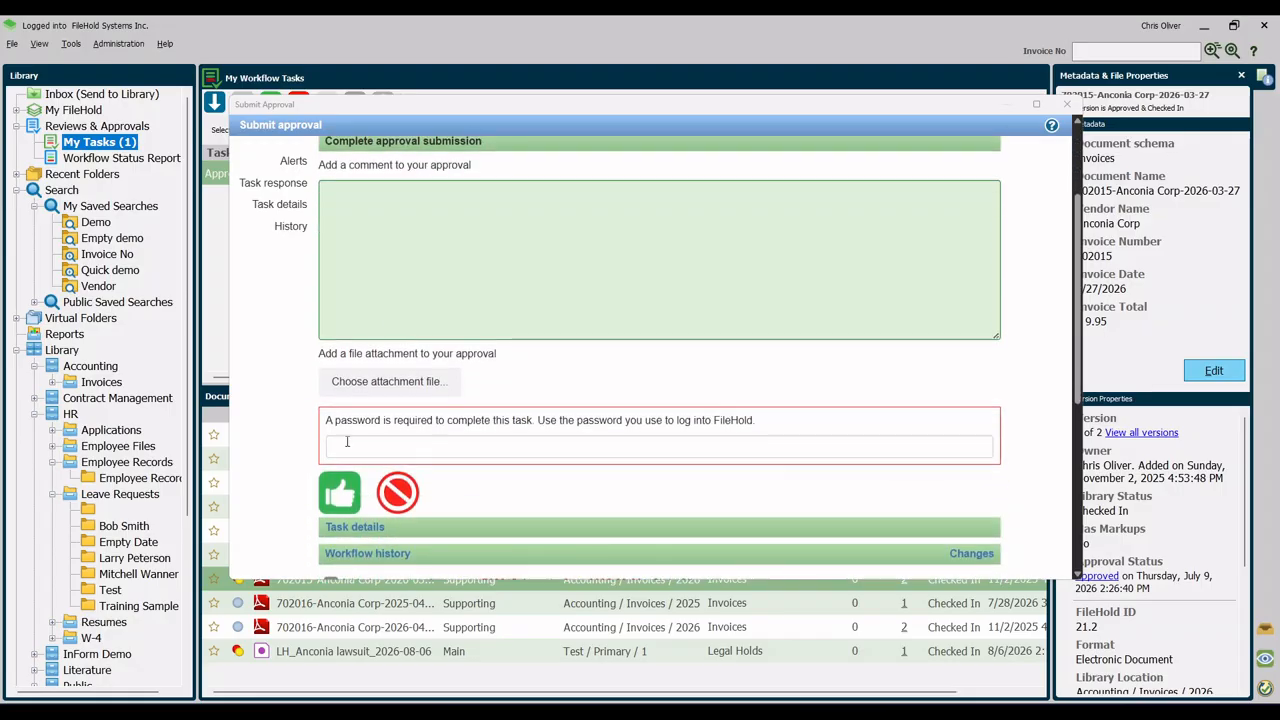
right_click(348, 445)
click(369, 502)
click(338, 495)
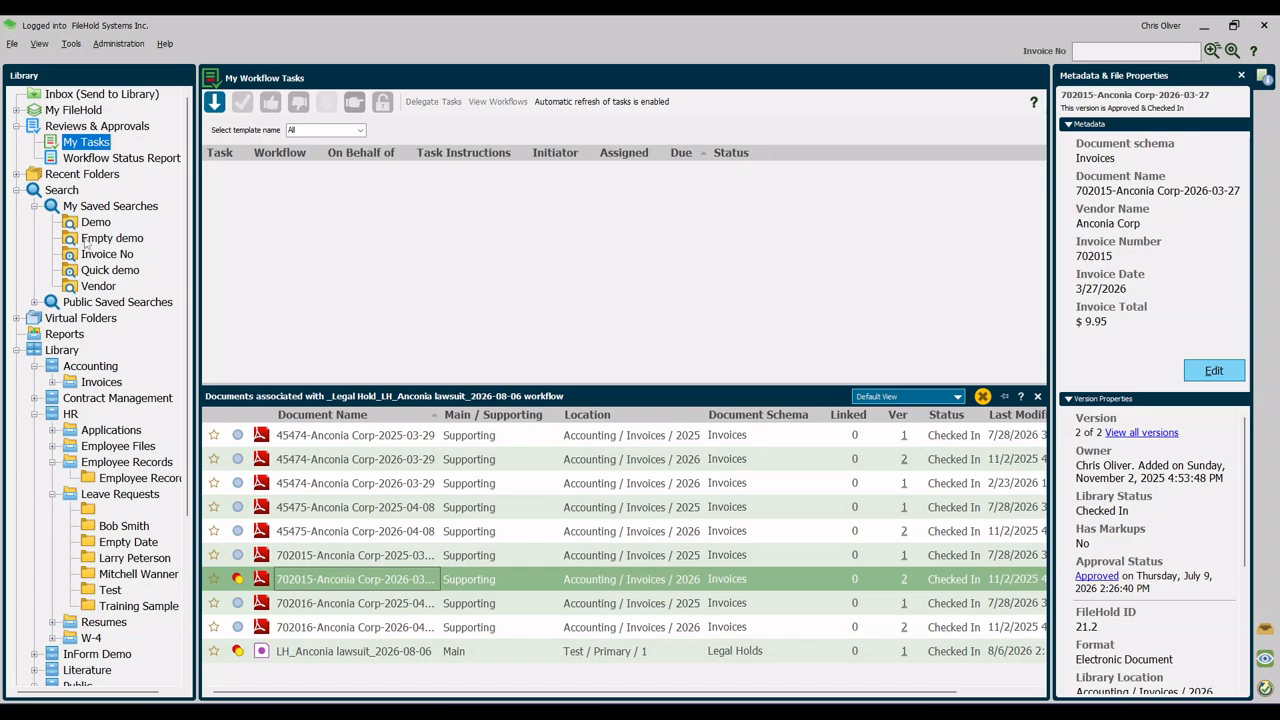
Step: Open the recently added documents and check the properties of the Anconia lawsuit hold document and invoice 45474-Anconia Corp-2025-03-29
scroll(128, 623, down, 2)
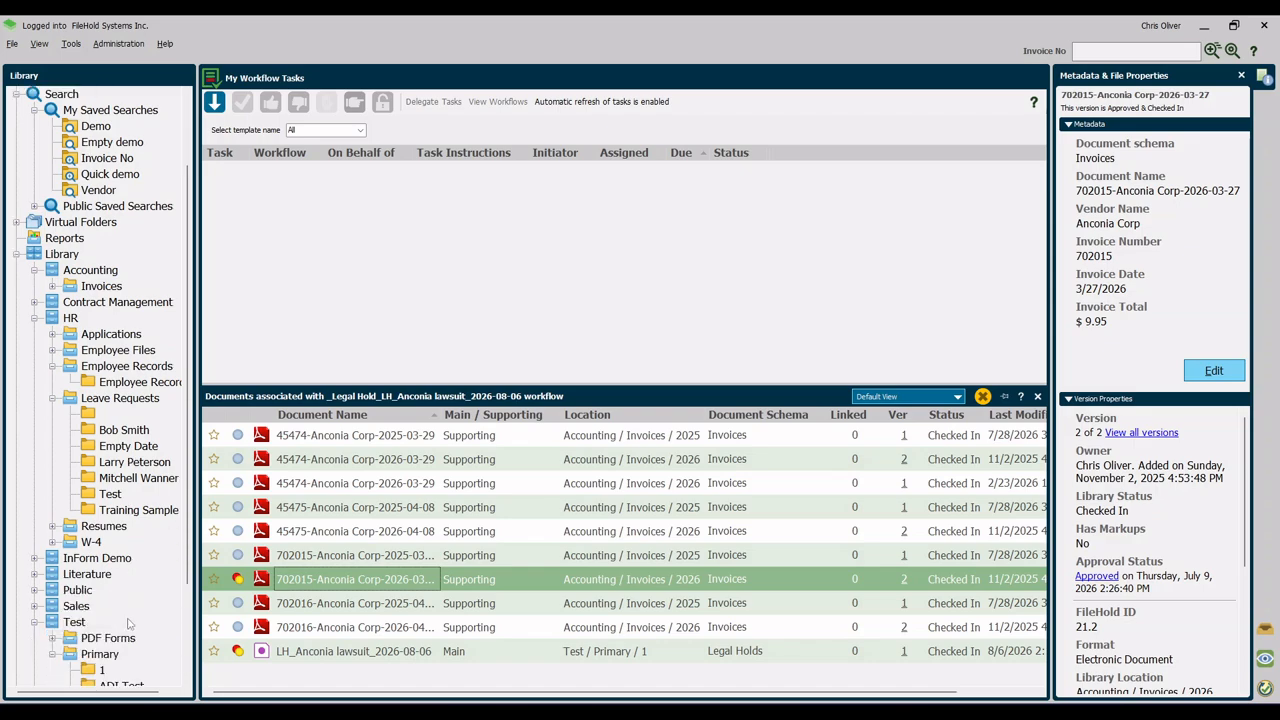
scroll(105, 510, up, 2)
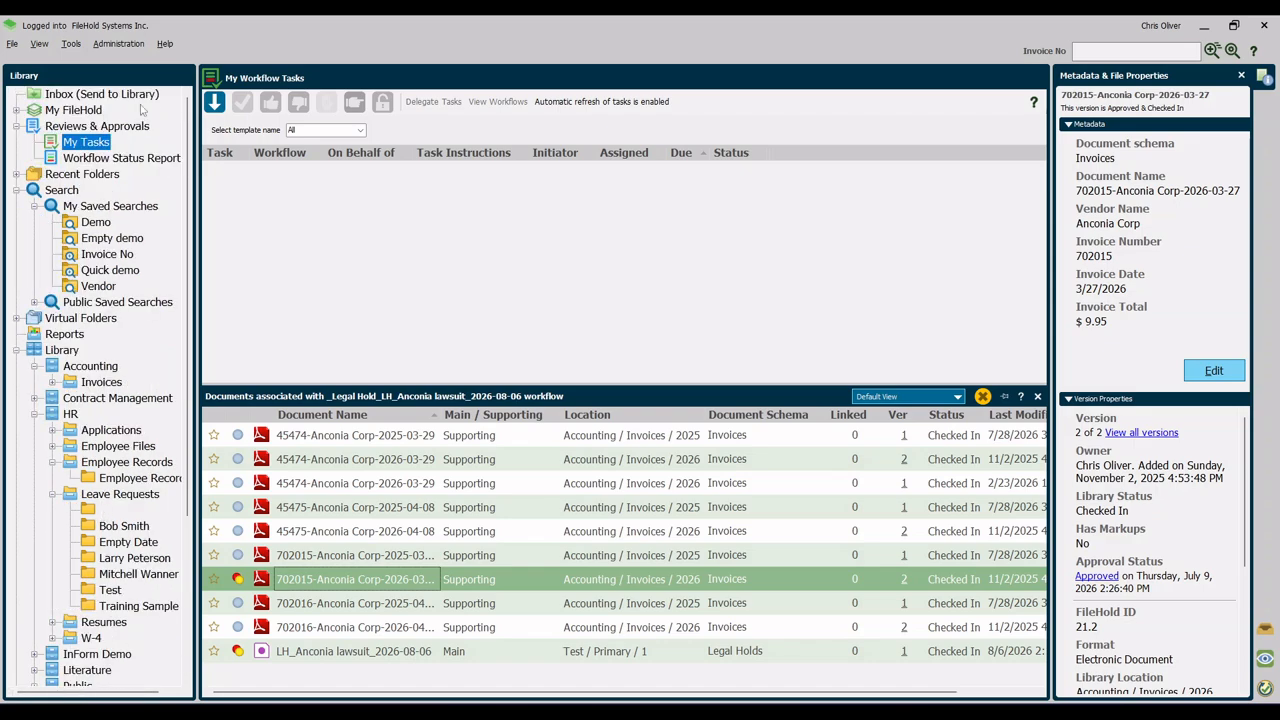
click(17, 110)
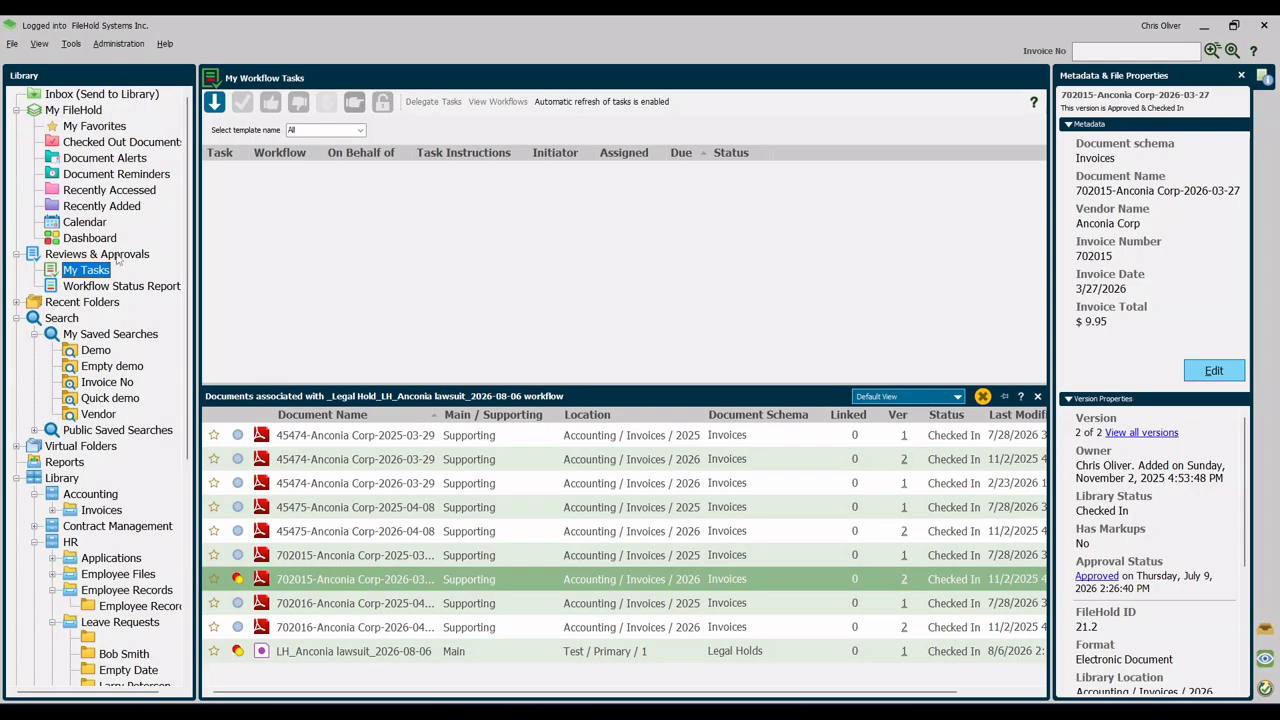
click(80, 205)
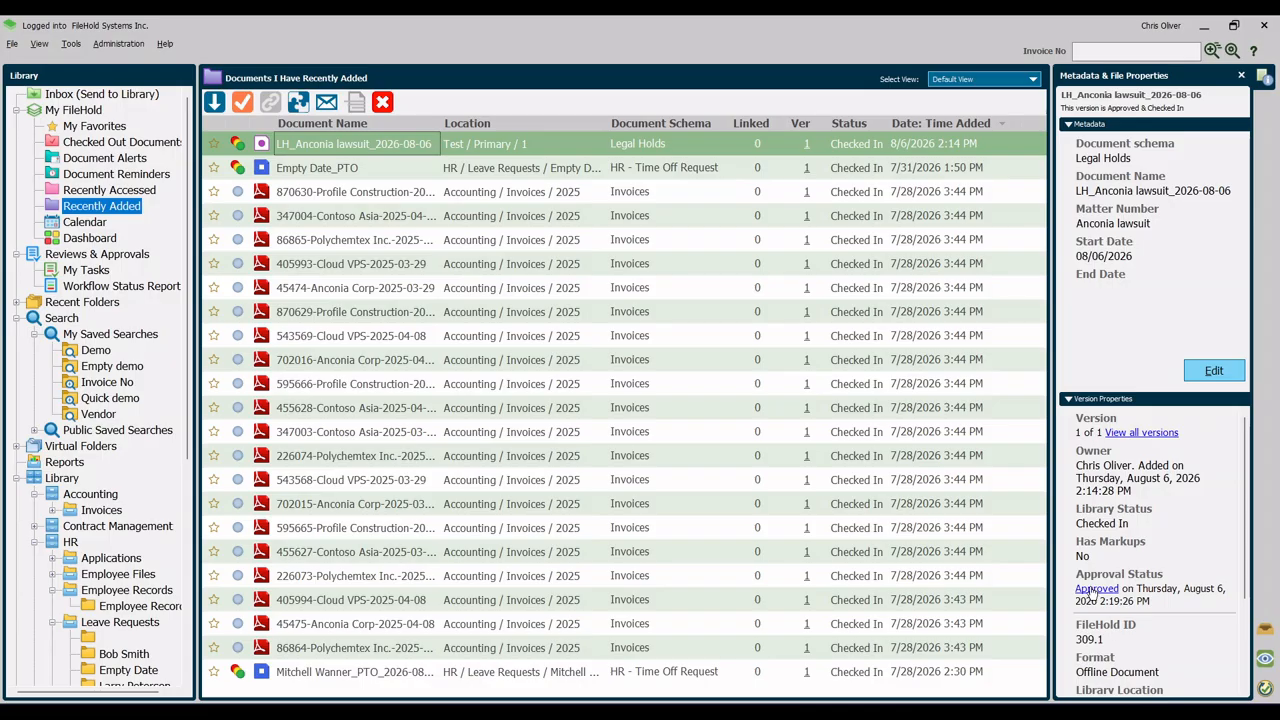
click(345, 288)
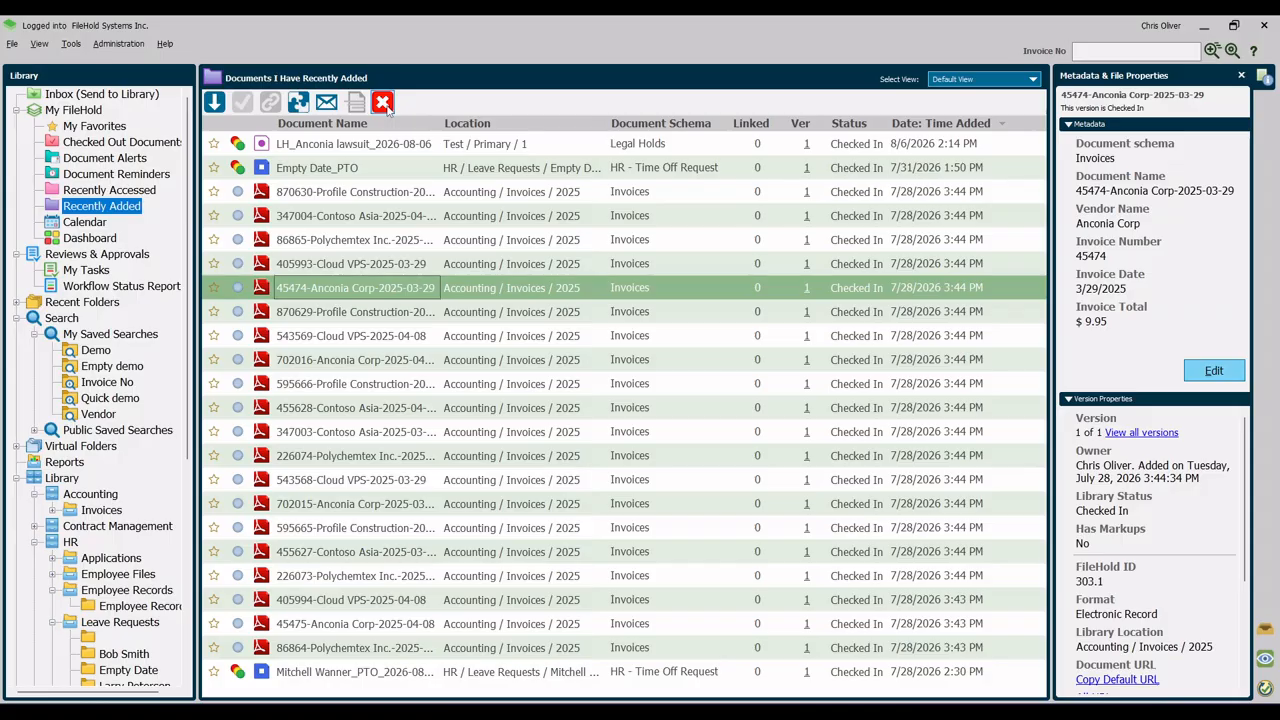
Step: Examine the Anconia lawsuit legal hold workflow and its approval activity in the Workflow Status Report, and show its associated documents
click(95, 292)
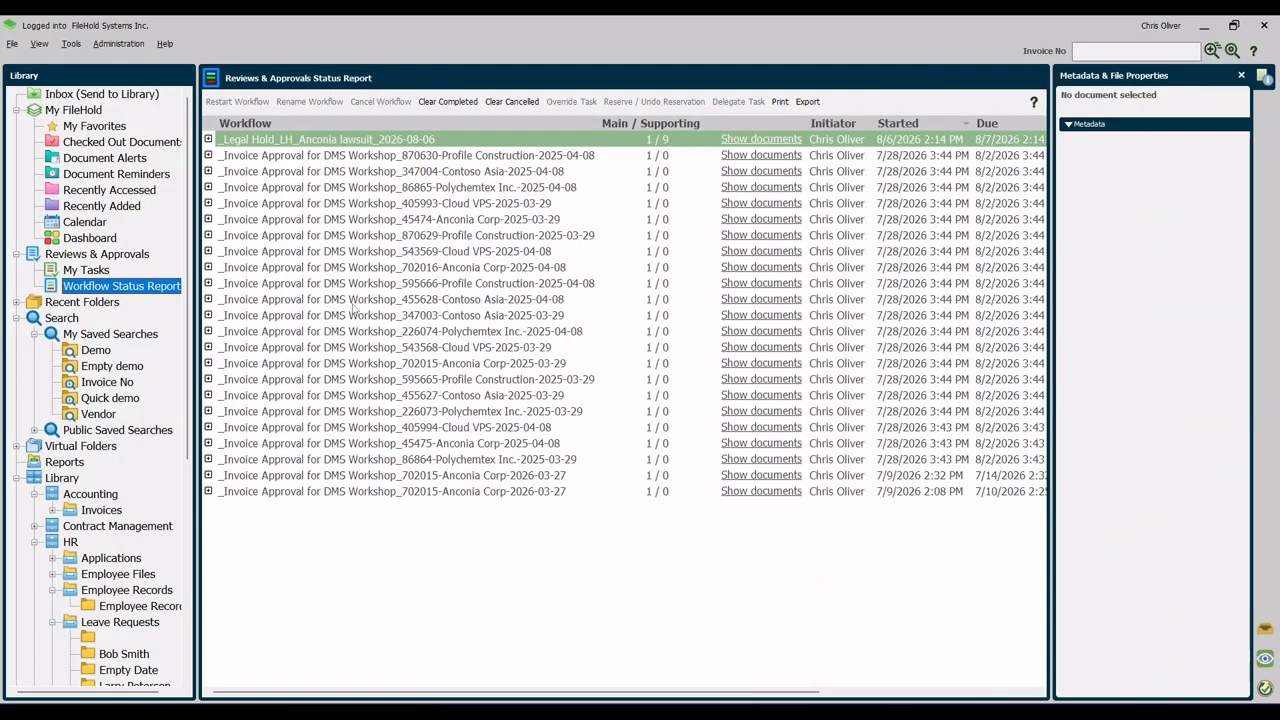
click(208, 139)
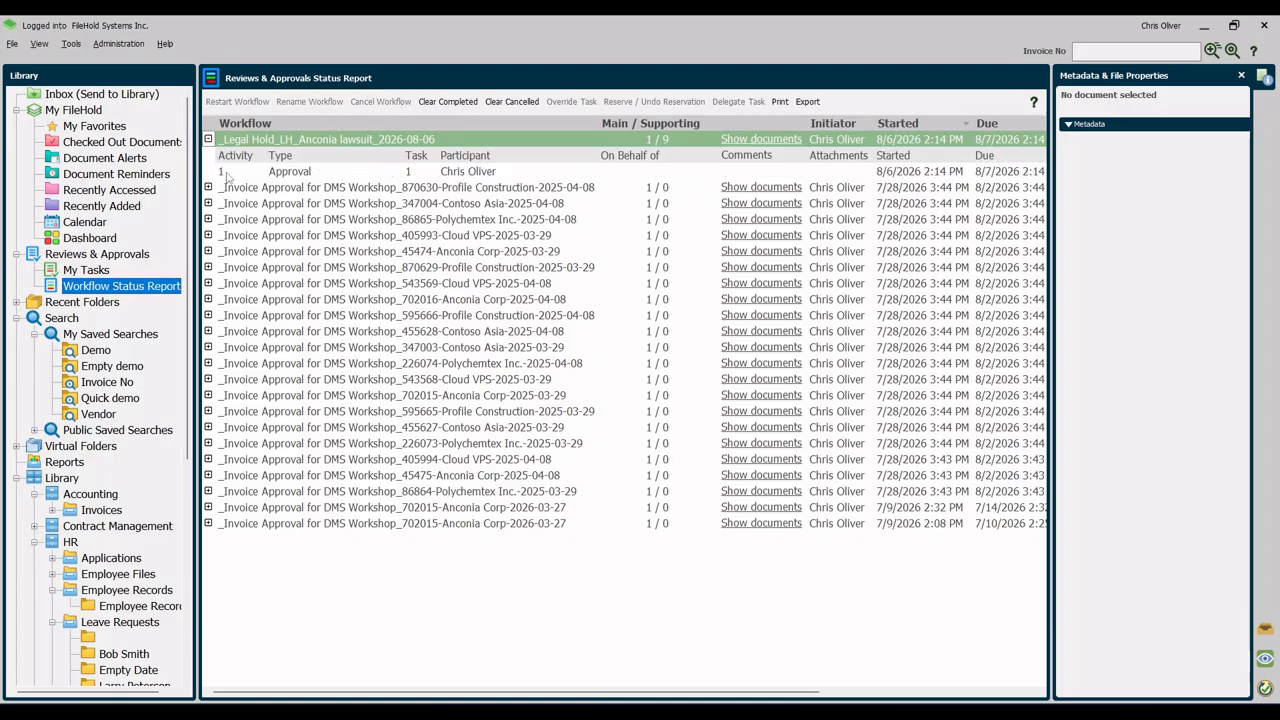
click(493, 178)
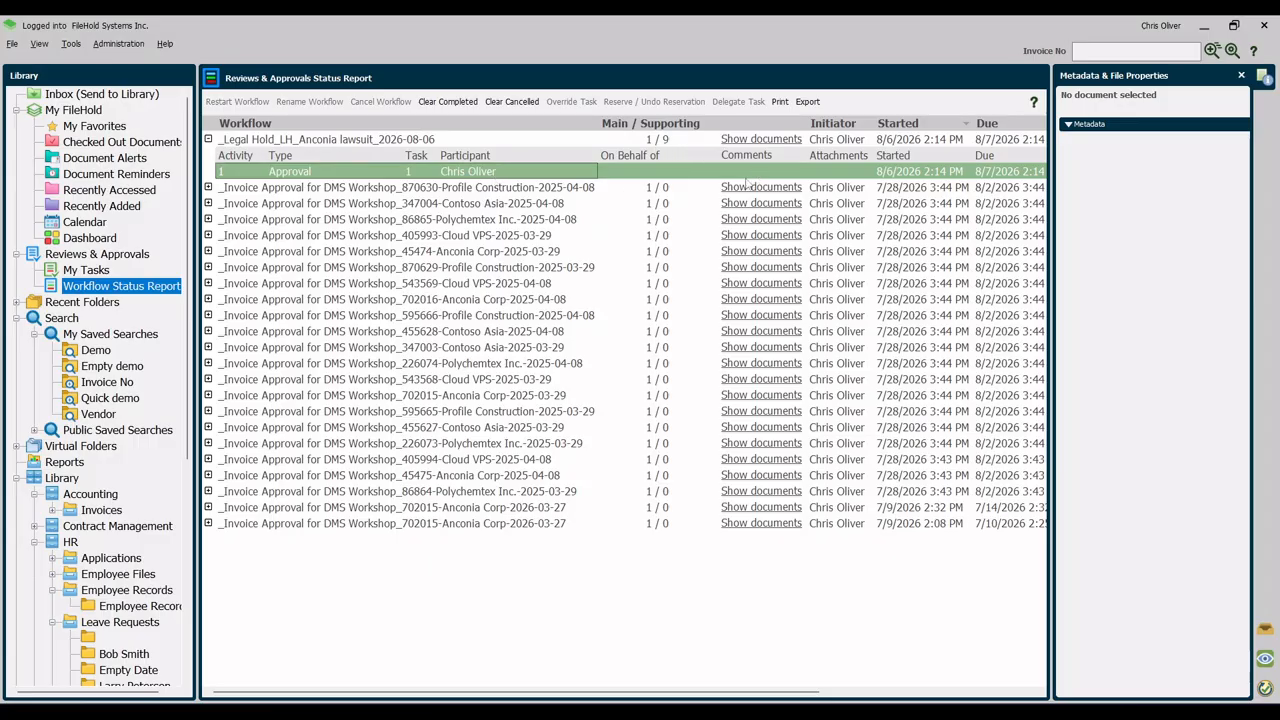
click(760, 139)
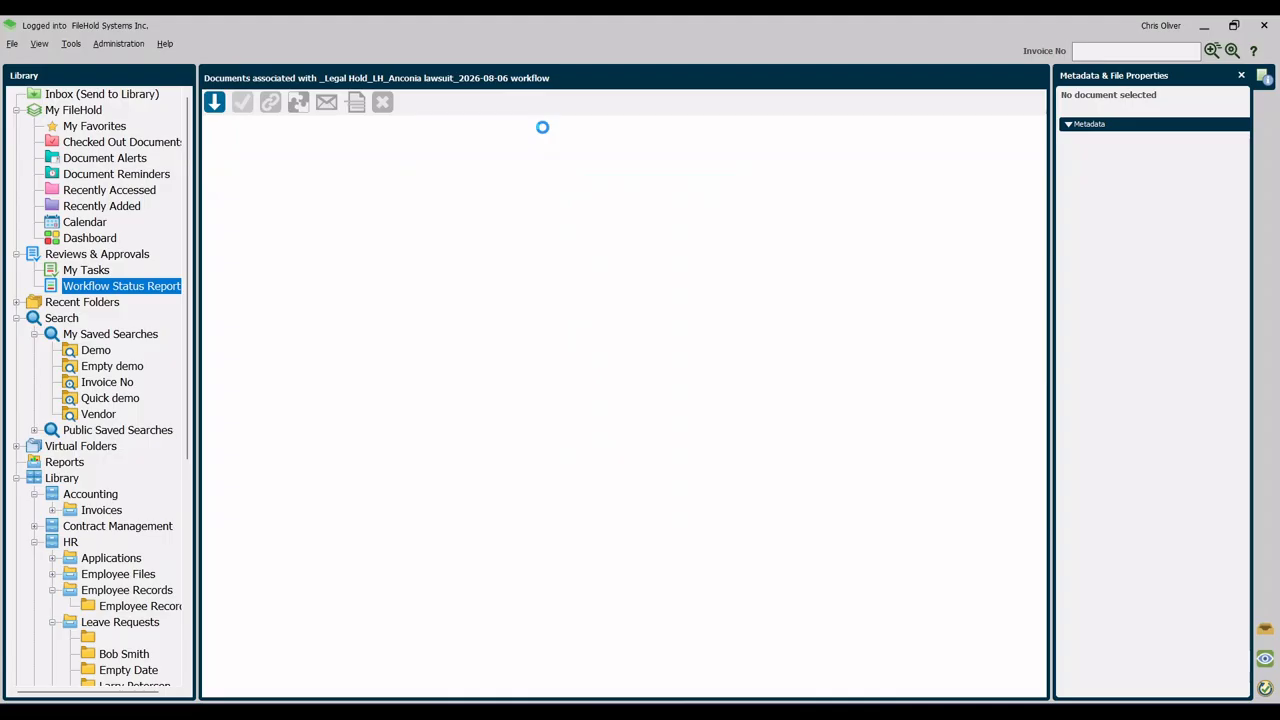